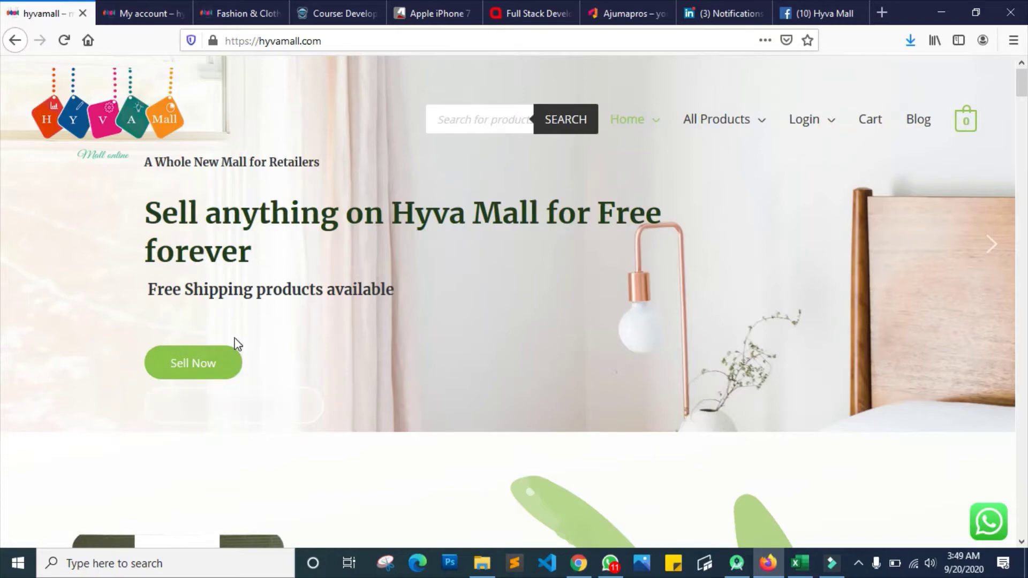
# Browse the home page, return to the top, and show the Login options Create an Account and Sell on HyvaMall.
pyautogui.scroll(-10, 3, 161)
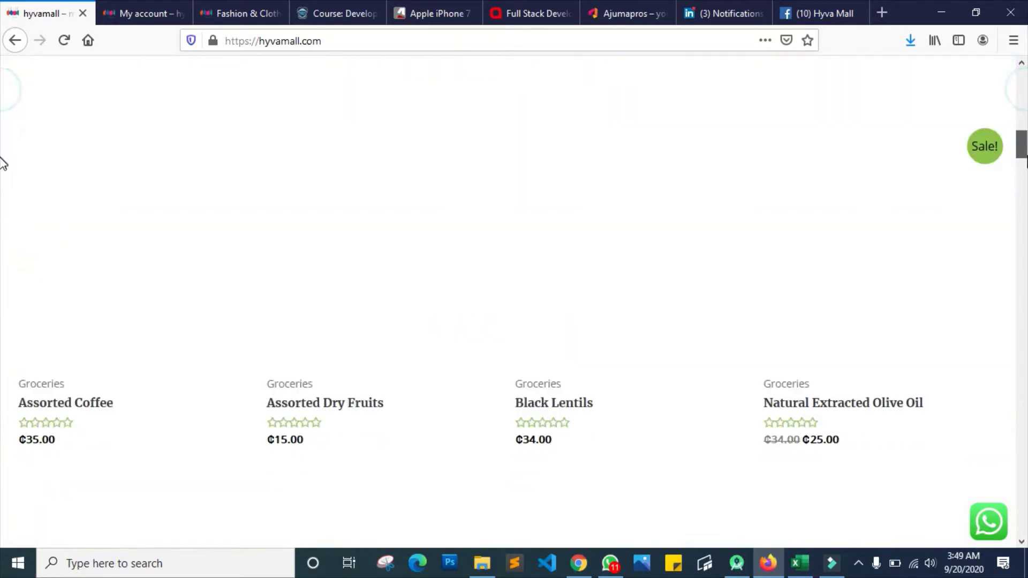
pyautogui.scroll(5, 2, 161)
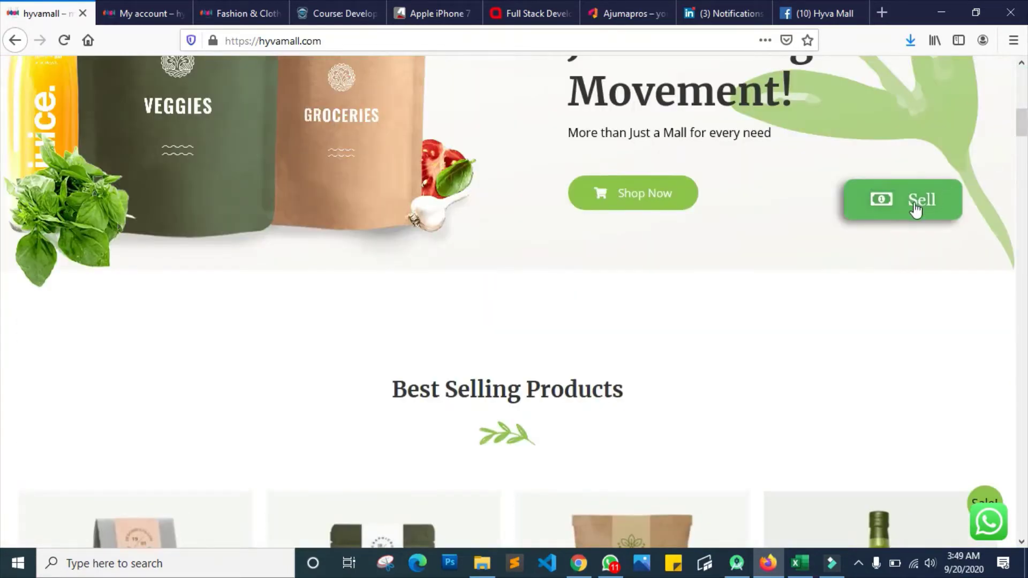
pyautogui.moveTo(1024, 128); pyautogui.dragTo(1024, 88)
pyautogui.moveTo(781, 141)
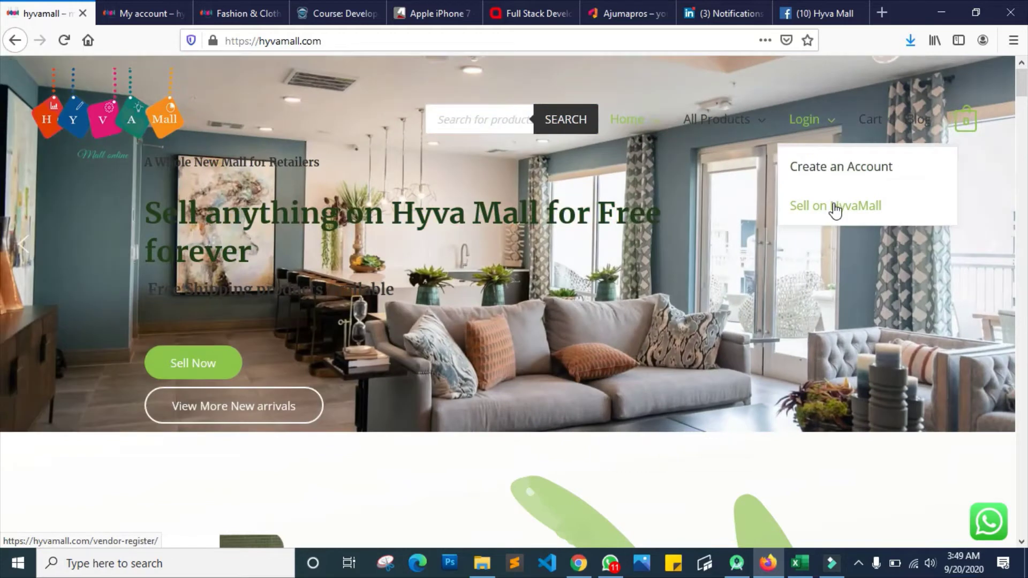
# Reach the empty Vendor Registration form via Sell on HyvaMall, then again via the home page's Sell Now.
pyautogui.click(836, 208)
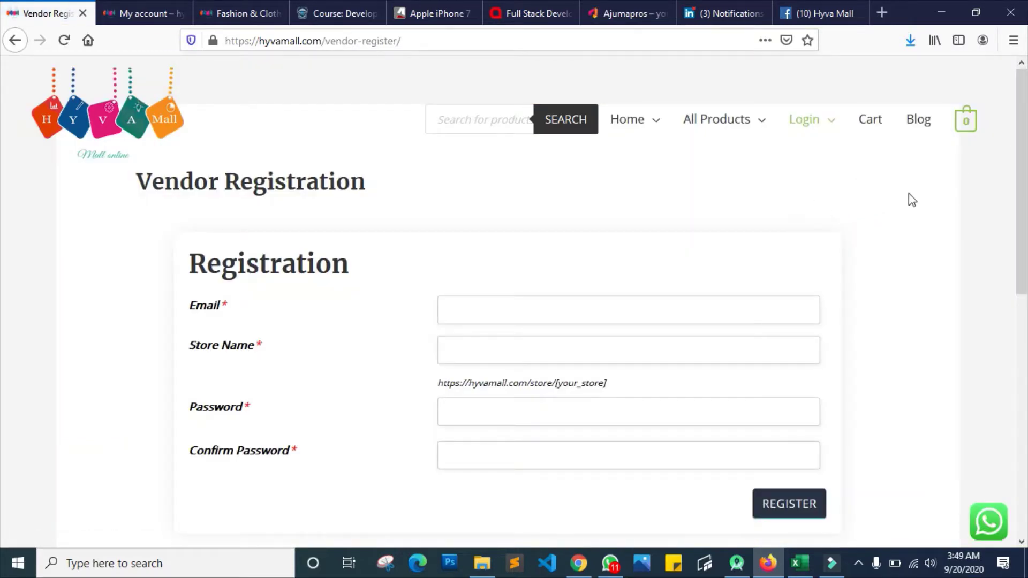
pyautogui.scroll(-2, 3, 161)
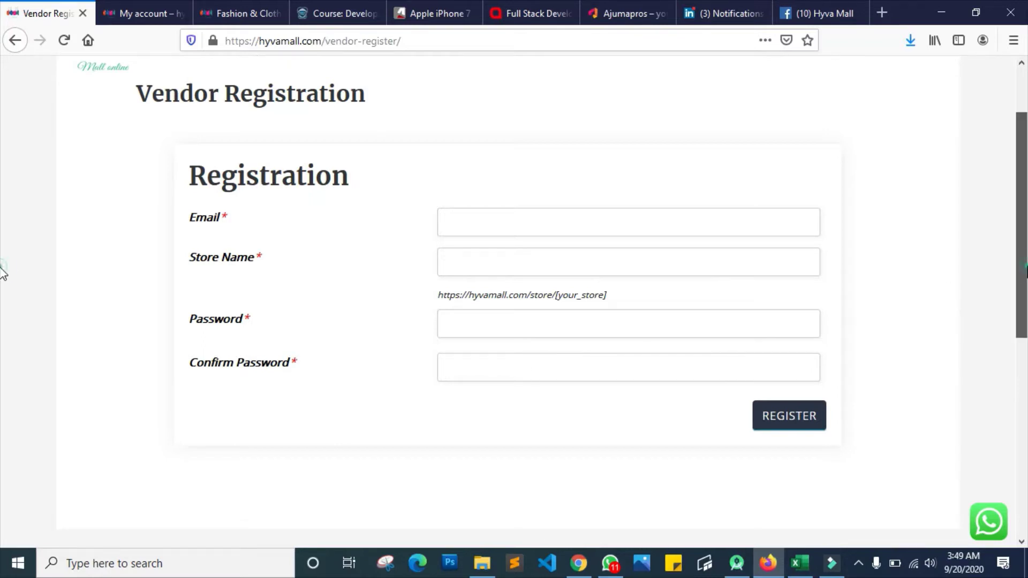
pyautogui.scroll(2, 2, 171)
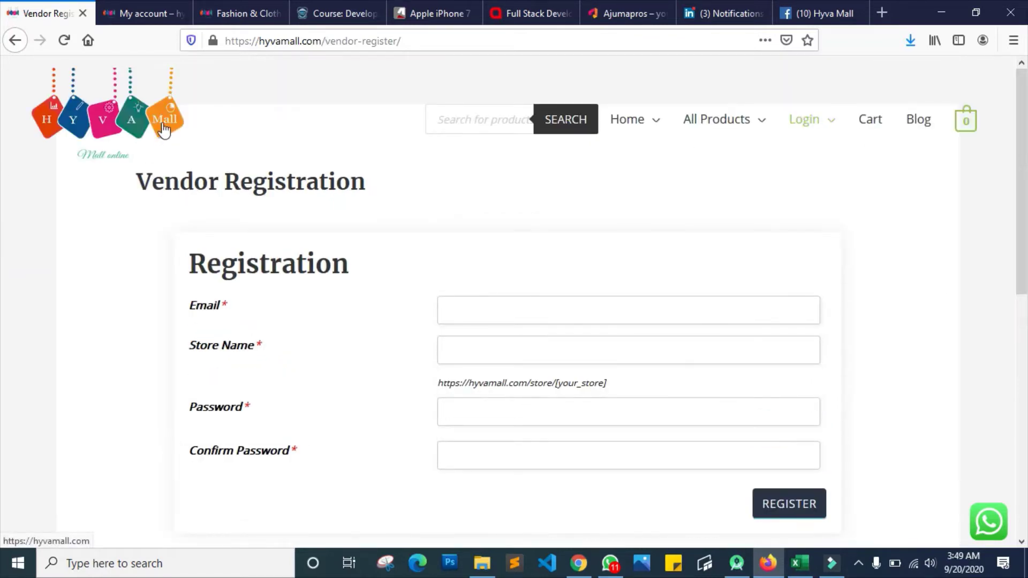
pyautogui.click(163, 128)
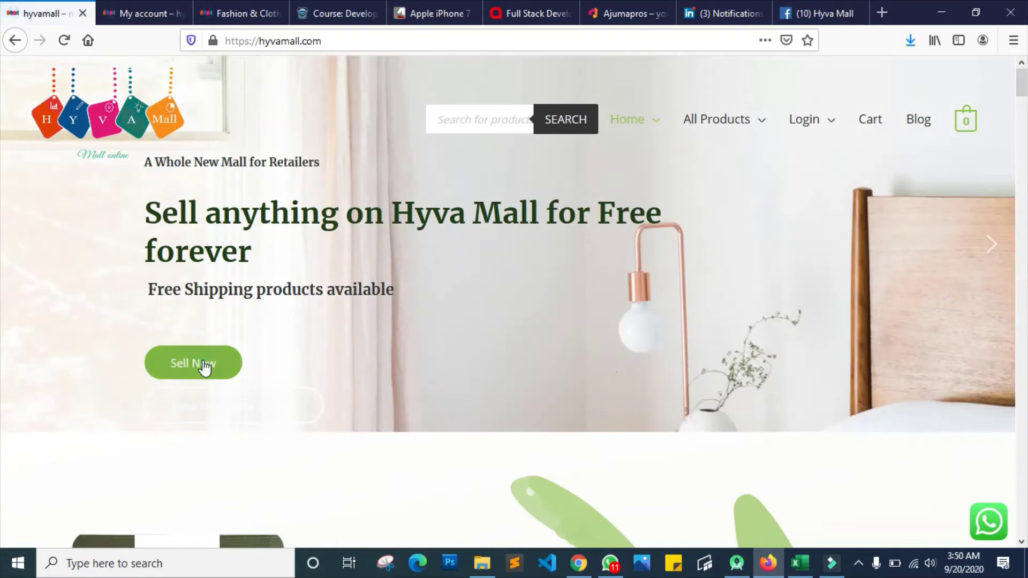
pyautogui.click(205, 368)
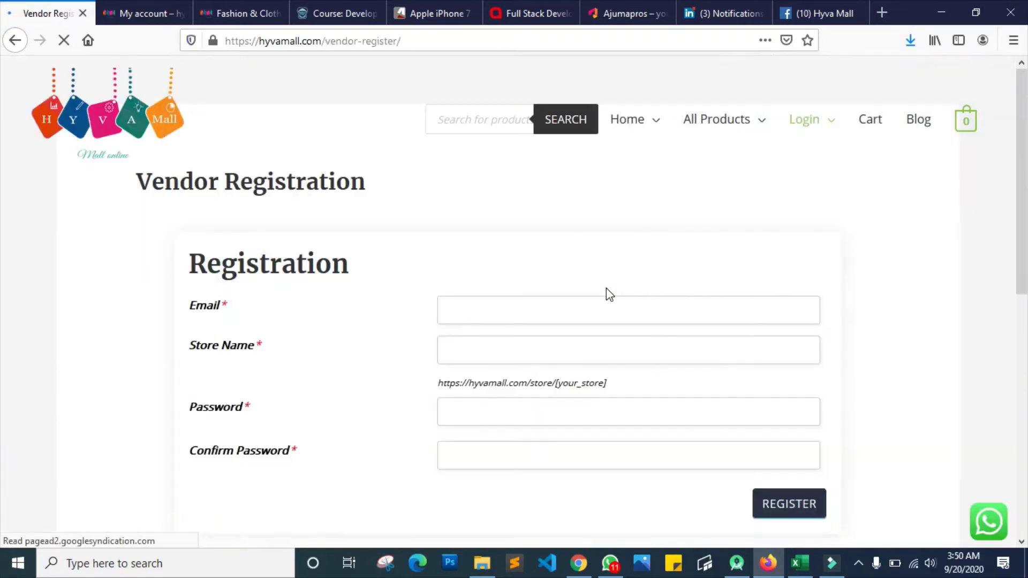
pyautogui.click(525, 309)
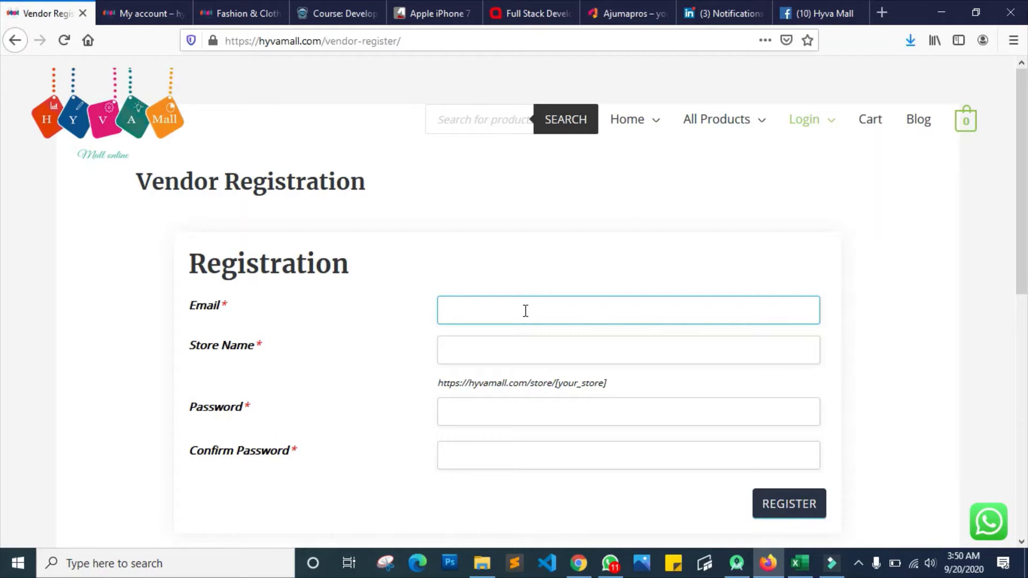
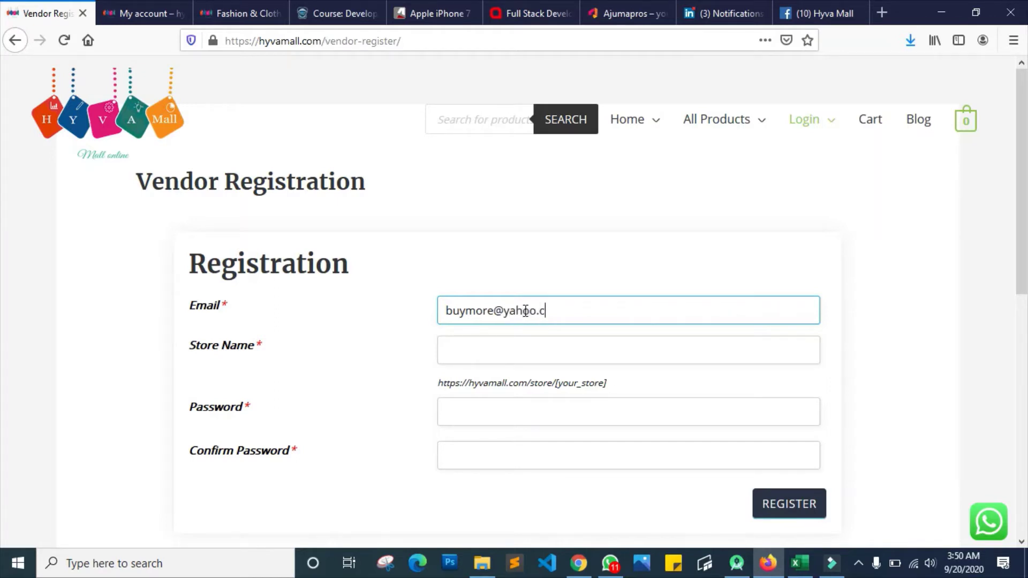
# Enter the account e-mail address and the store name buymore.
pyautogui.click(536, 352)
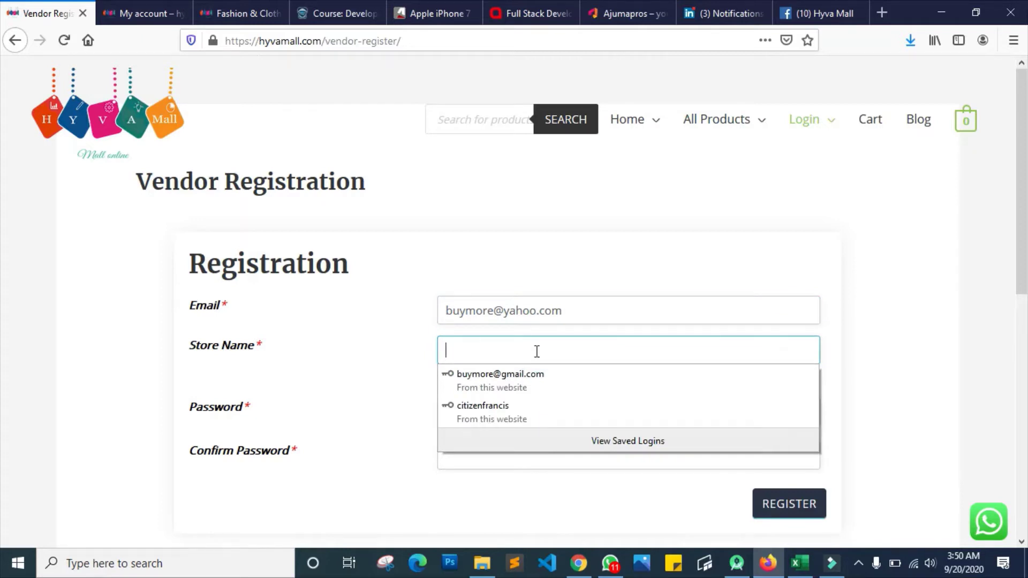
pyautogui.write('ma')
pyautogui.press('BackSpace')
pyautogui.press('BackSpace')
pyautogui.write('buymore')
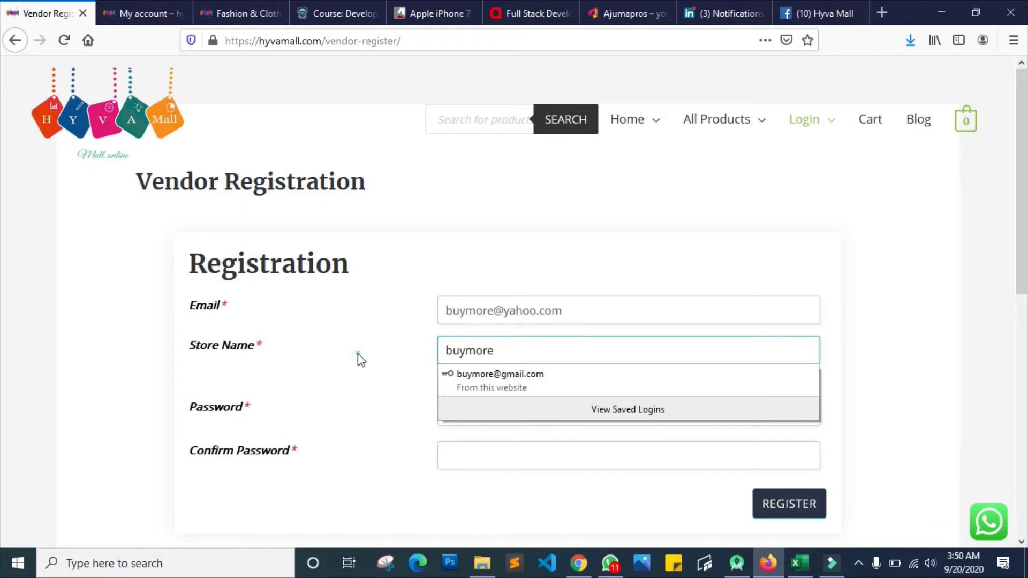
pyautogui.click(357, 354)
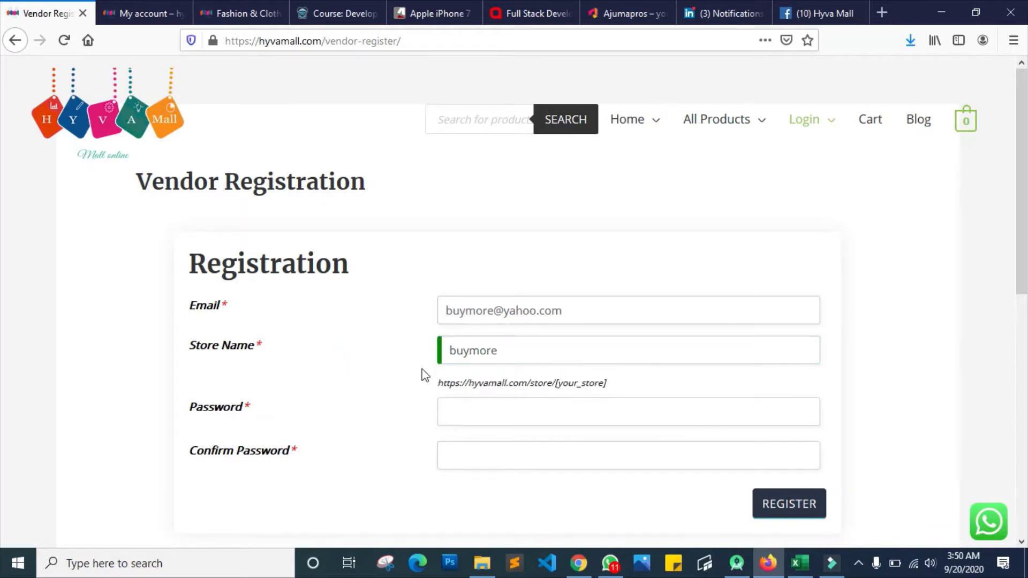
# Enter a password and type it again in the confirmation field.
pyautogui.click(478, 418)
pyautogui.write('••••••')
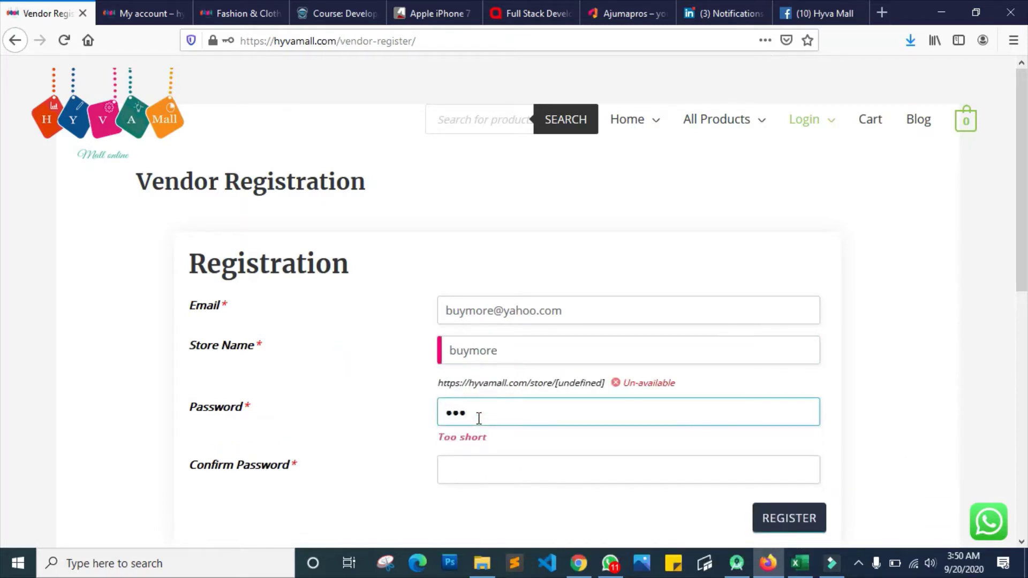
pyautogui.write('••••••••')
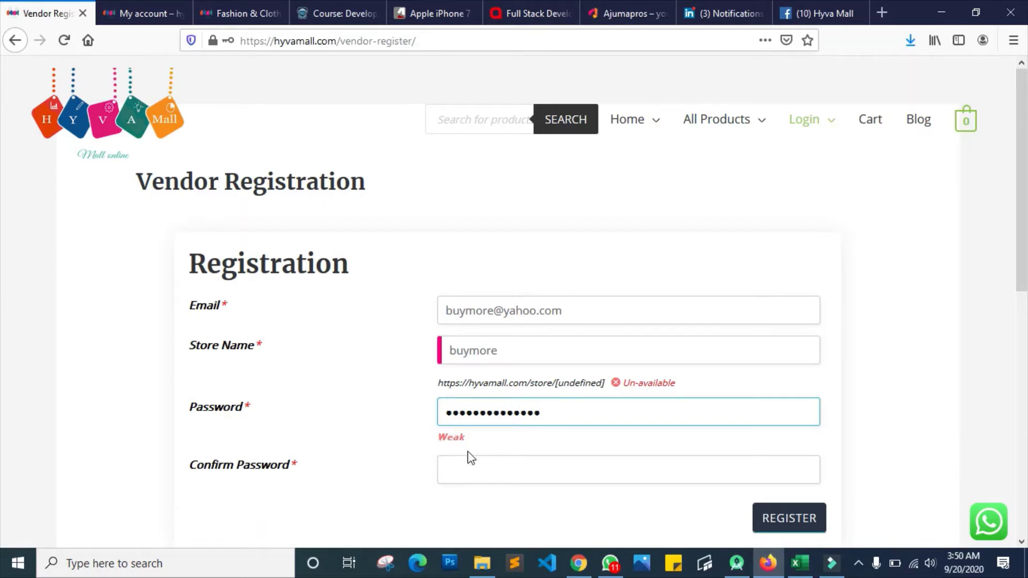
pyautogui.click(475, 467)
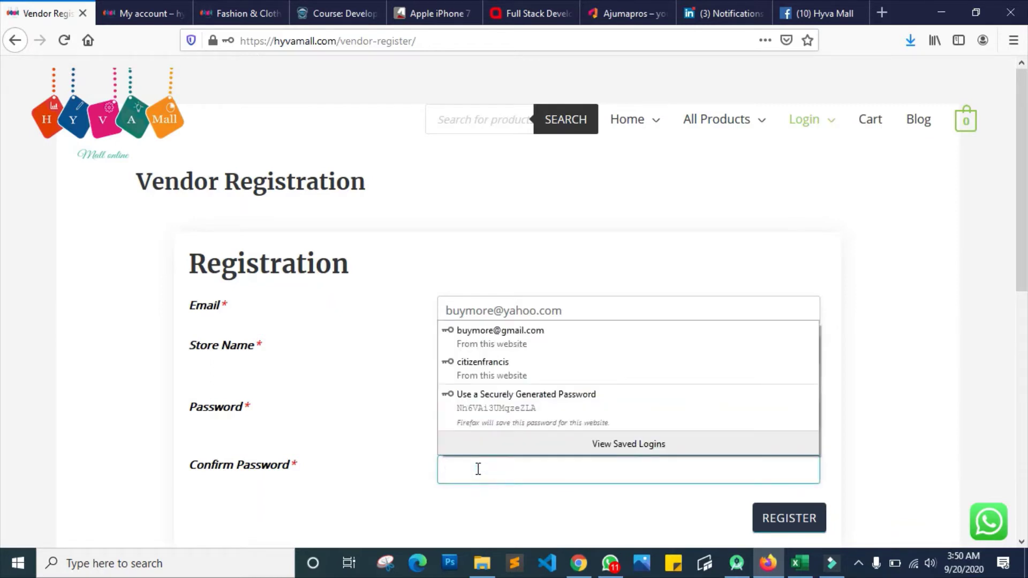
pyautogui.write('•••••••••••')
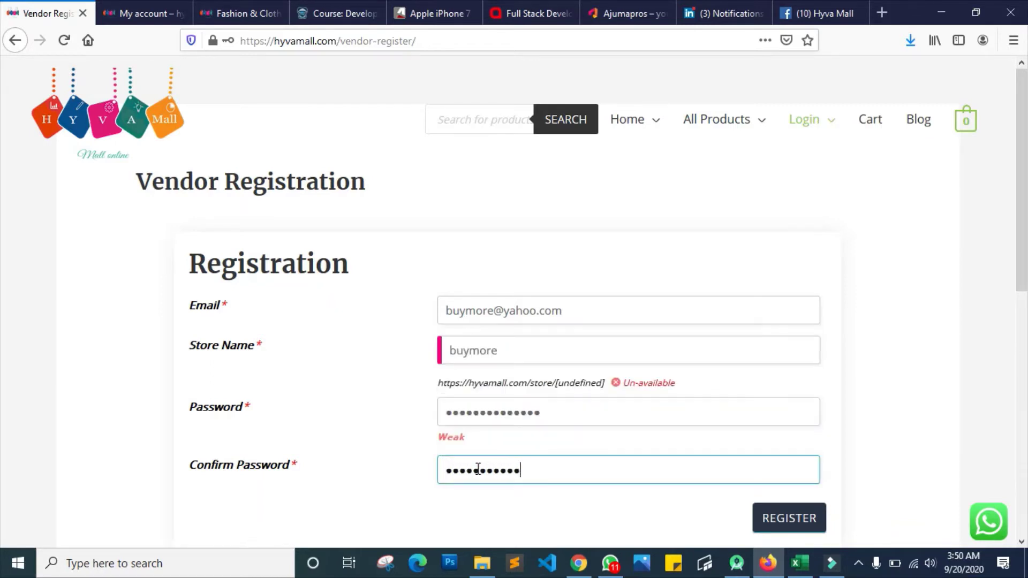
pyautogui.write('••••')
pyautogui.press('BackSpace')
pyautogui.click(500, 352)
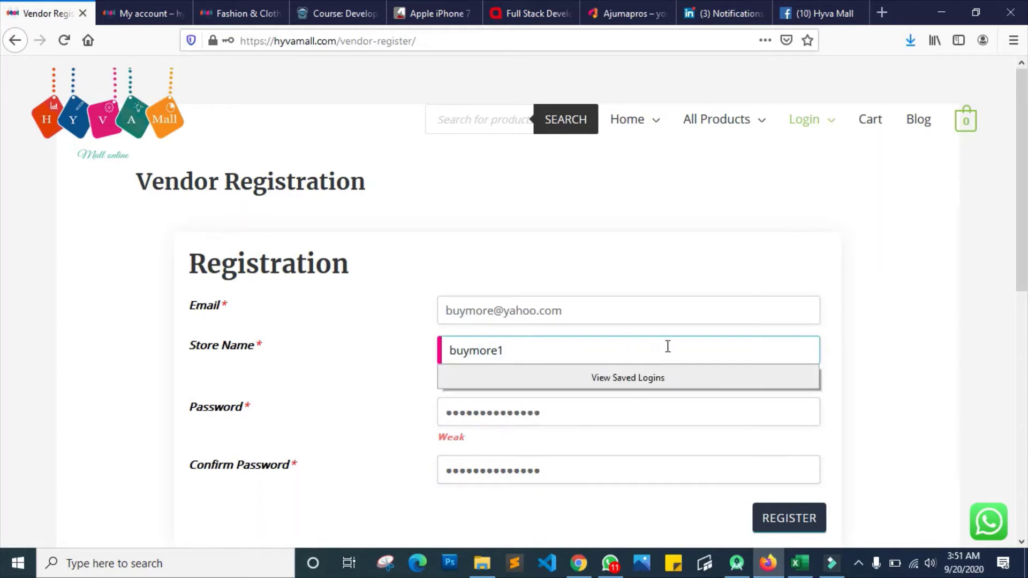
pyautogui.click(425, 367)
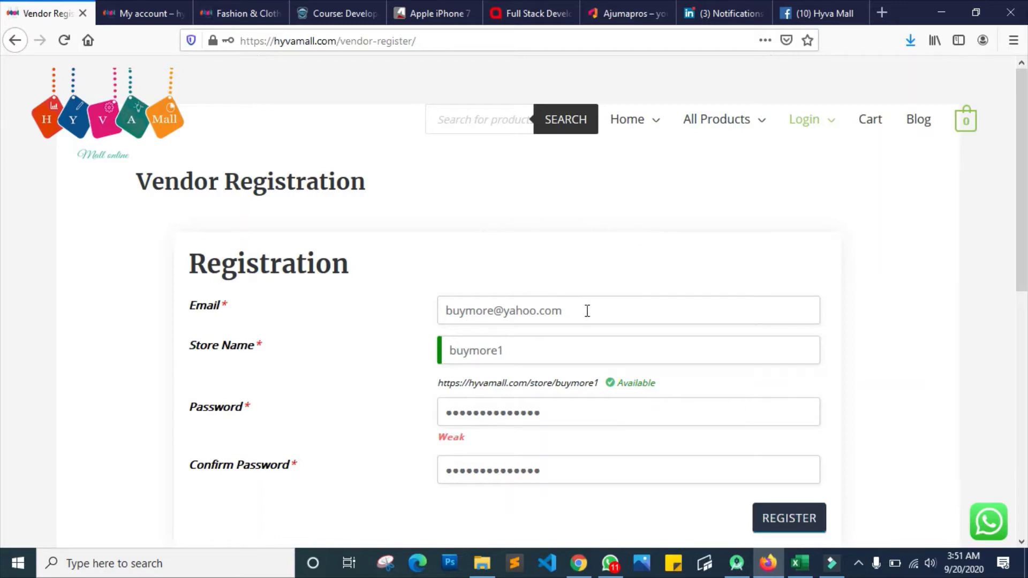
pyautogui.click(790, 525)
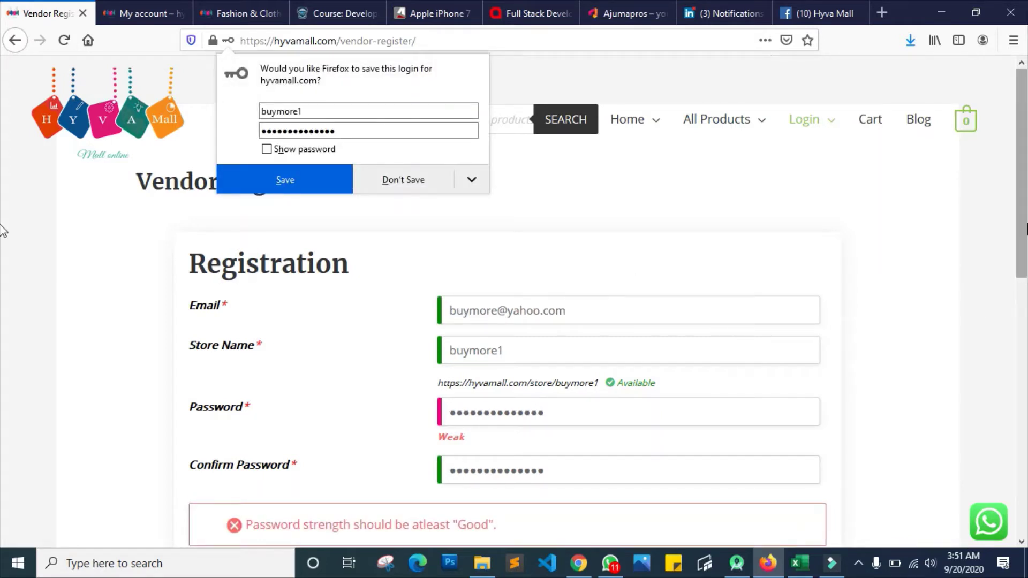
# Replace the weak password with a new, stronger password.
pyautogui.scroll(-2, 3, 228)
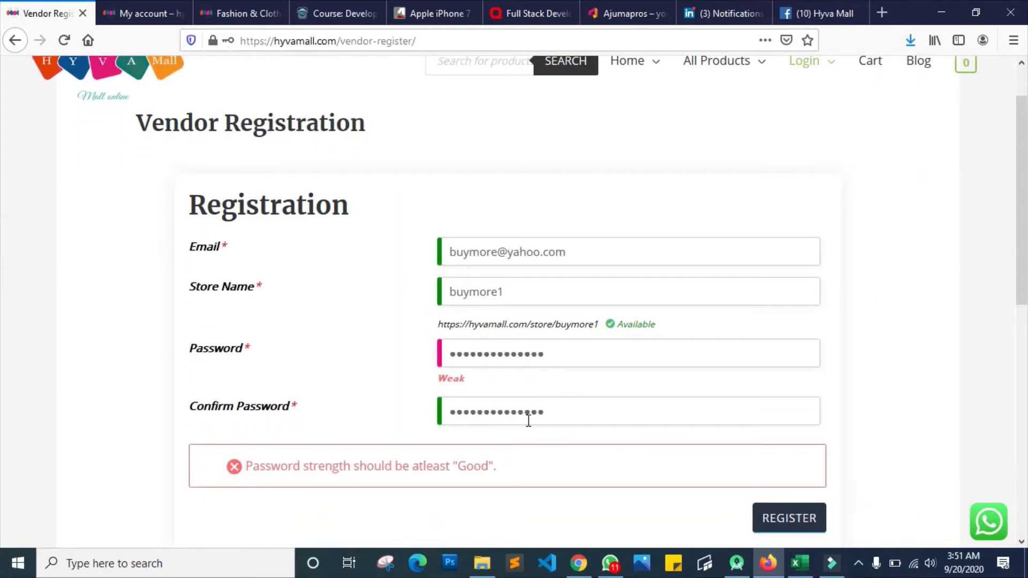
pyautogui.click(579, 354)
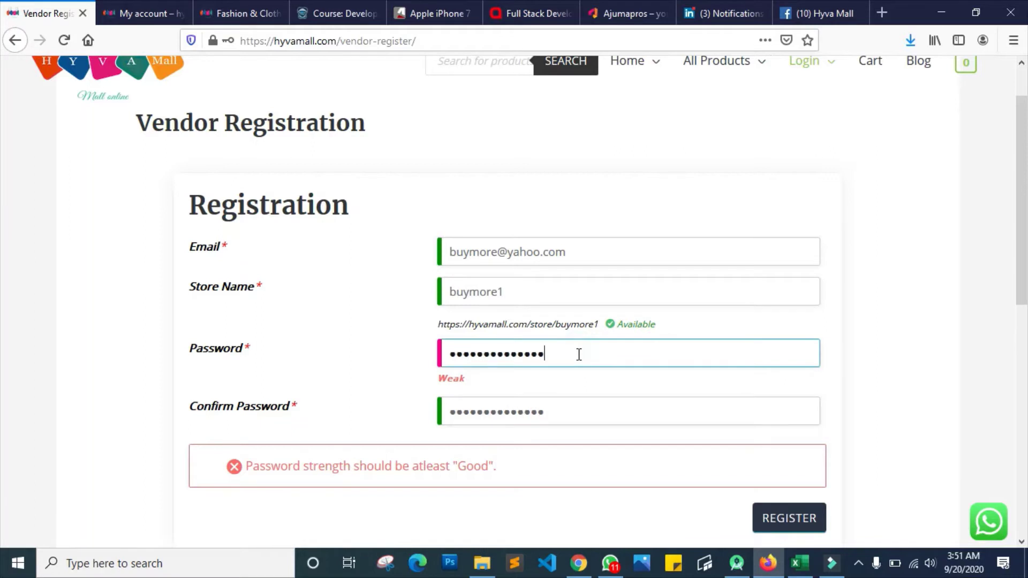
pyautogui.press('BackSpace')
pyautogui.press('BackSpace')
pyautogui.press('BackSpace')
pyautogui.press('BackSpace')
pyautogui.press('BackSpace')
pyautogui.press('BackSpace')
pyautogui.press('BackSpace')
pyautogui.press('BackSpace')
pyautogui.press('BackSpace')
pyautogui.press('BackSpace')
pyautogui.press('BackSpace')
pyautogui.press('BackSpace')
pyautogui.press('BackSpace')
pyautogui.press('BackSpace')
pyautogui.press('BackSpace')
pyautogui.press('BackSpace')
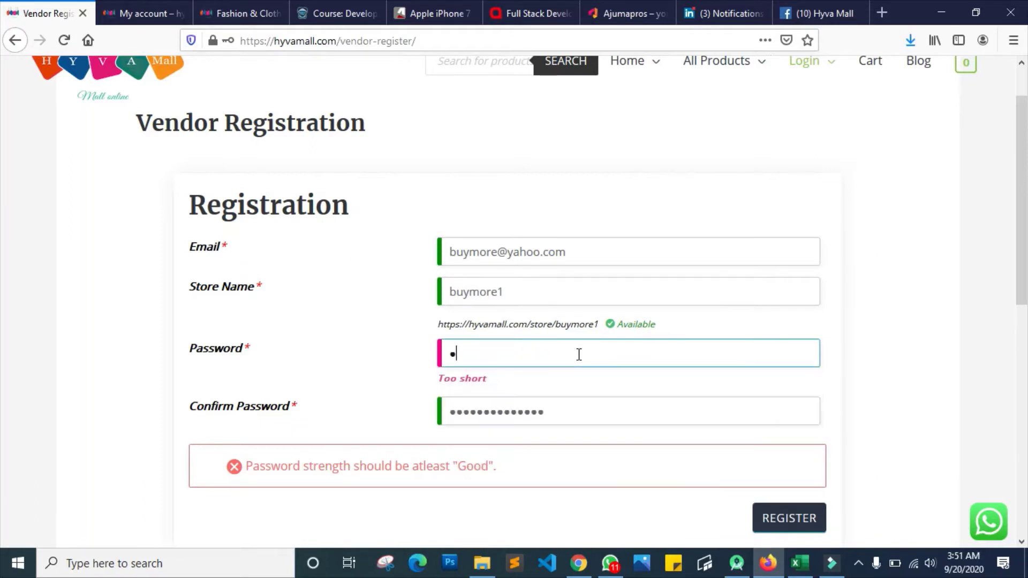
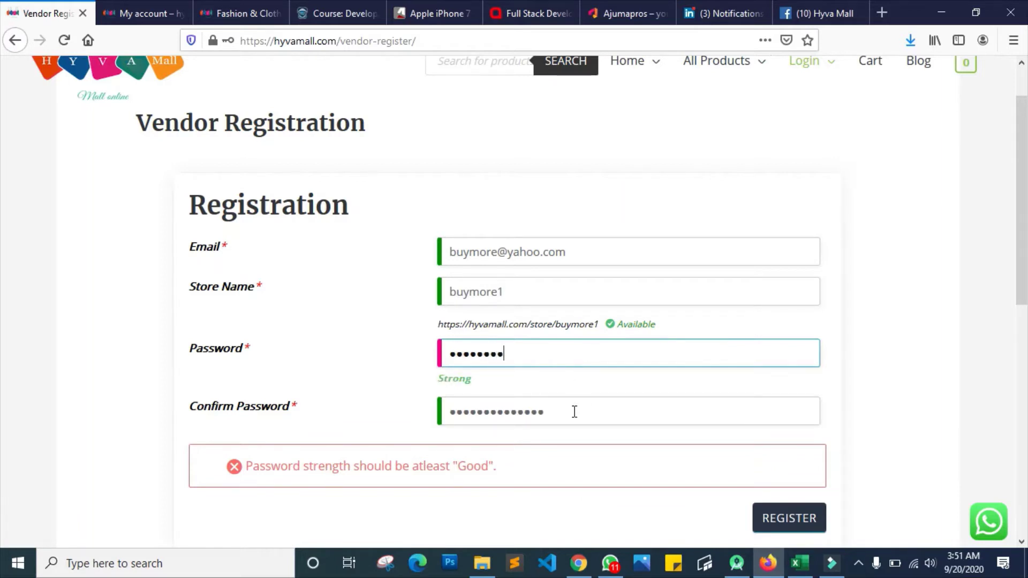
# Retype the new password in Confirm Password so the two fields match.
pyautogui.click(573, 411)
pyautogui.moveTo(571, 411); pyautogui.dragTo(426, 418)
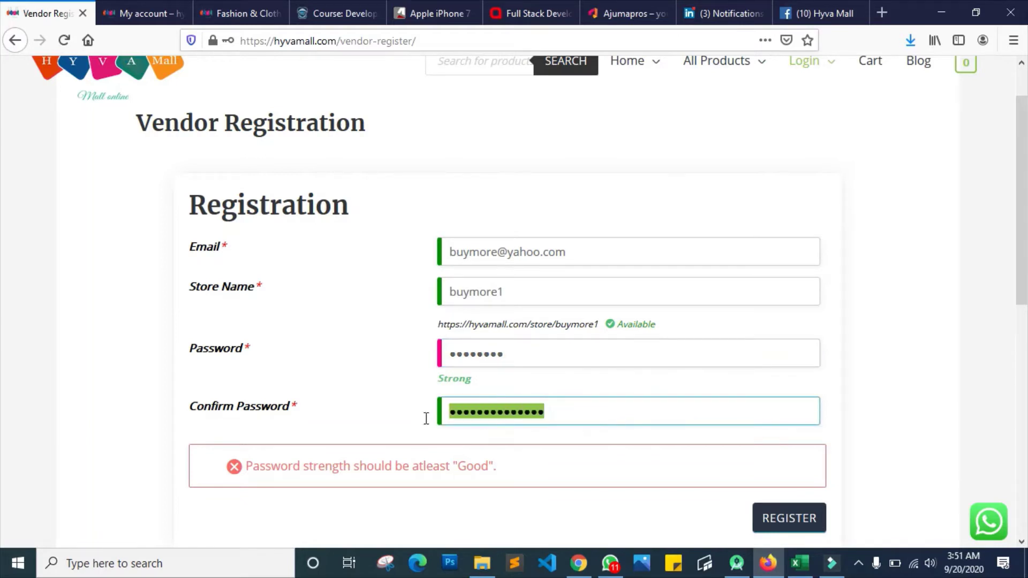
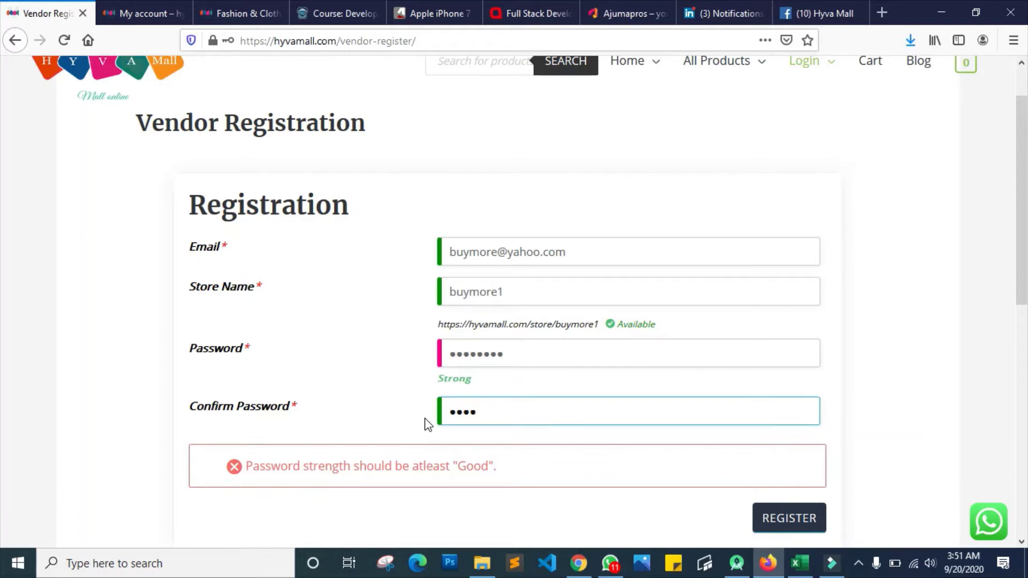
pyautogui.press('BackSpace')
pyautogui.press('BackSpace')
pyautogui.press('BackSpace')
pyautogui.press('BackSpace')
pyautogui.press('BackSpace')
pyautogui.press('BackSpace')
pyautogui.press('BackSpace')
# Resubmit the vendor registration and review the Welcome to hyvamall! page listing Store through Ready!
pyautogui.click(813, 520)
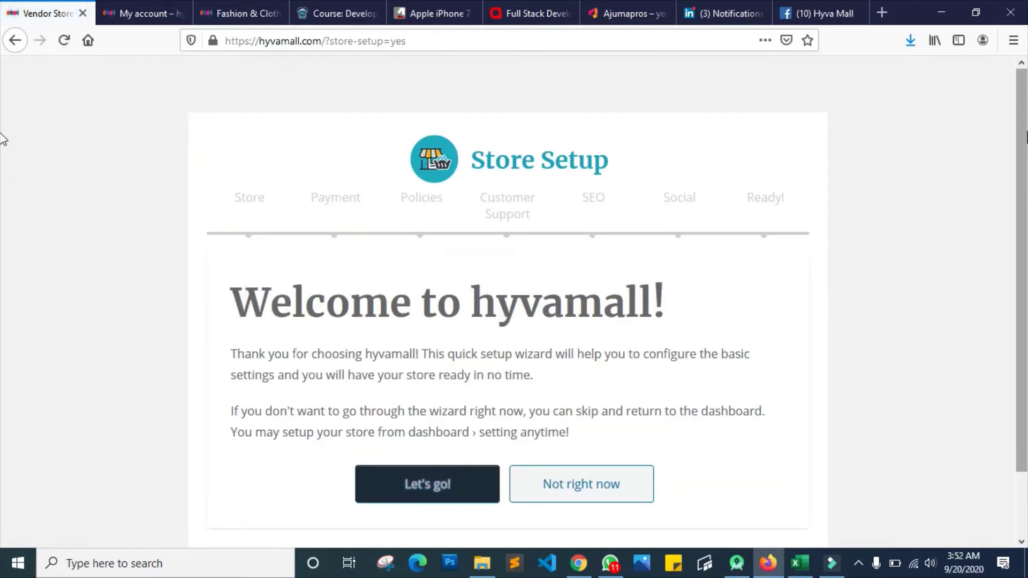
pyautogui.scroll(-1, 4, 180)
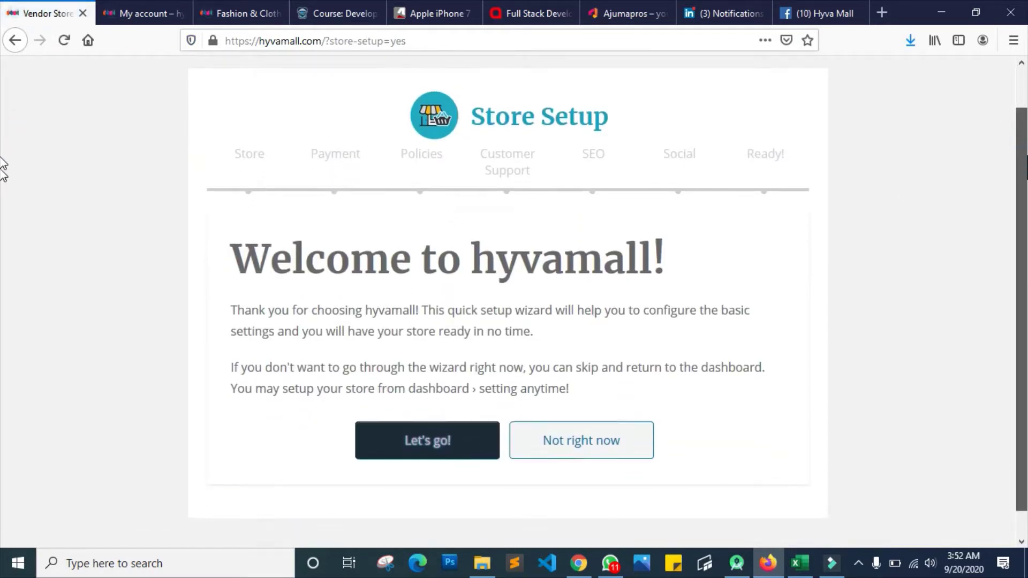
pyautogui.scroll(1, 2, 132)
pyautogui.scroll(-1, 3, 147)
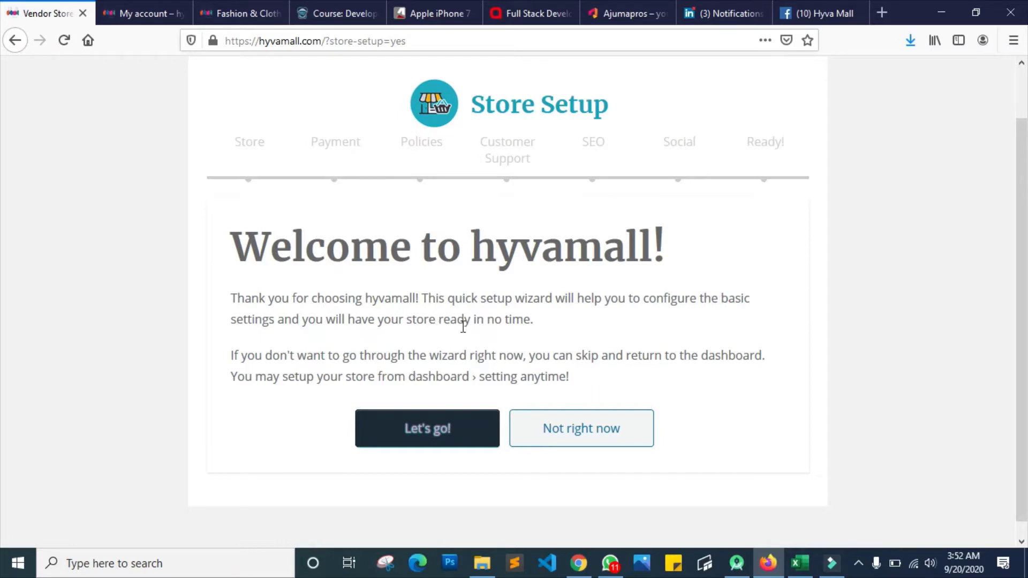
# Start the wizard with Let's go! to reach the Store Logo and Banner upload fields.
pyautogui.click(443, 431)
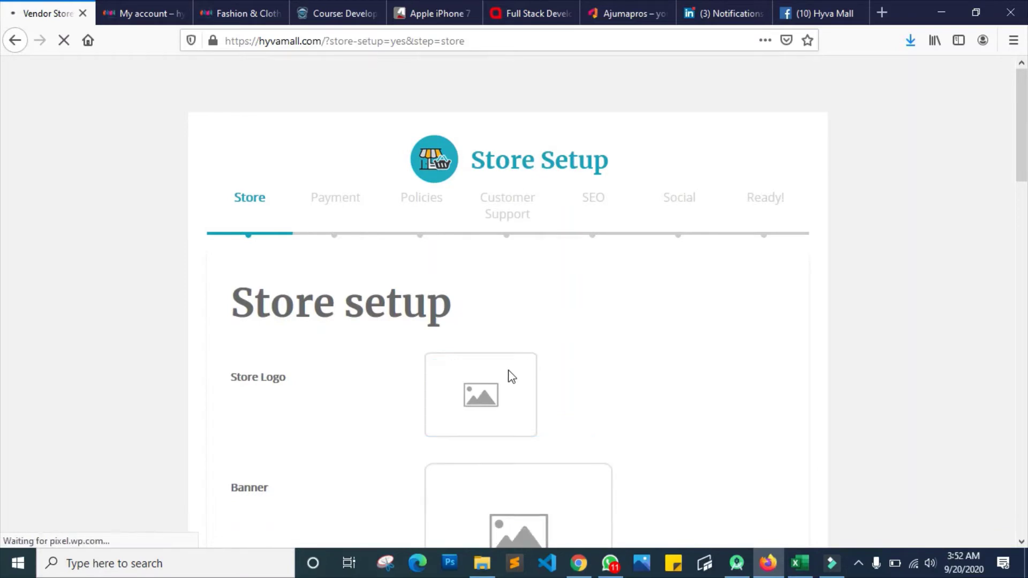
pyautogui.scroll(-3, 2, 134)
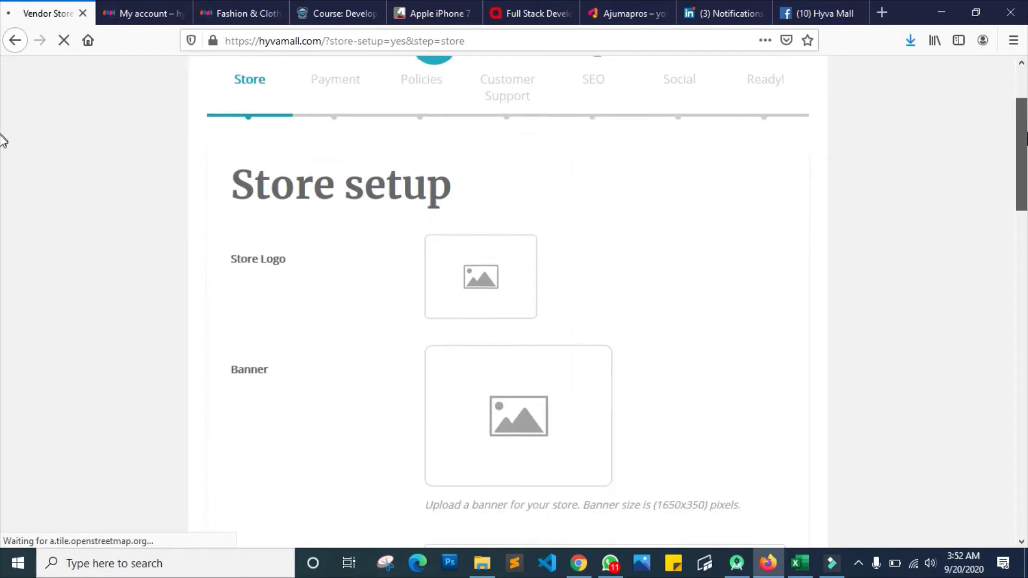
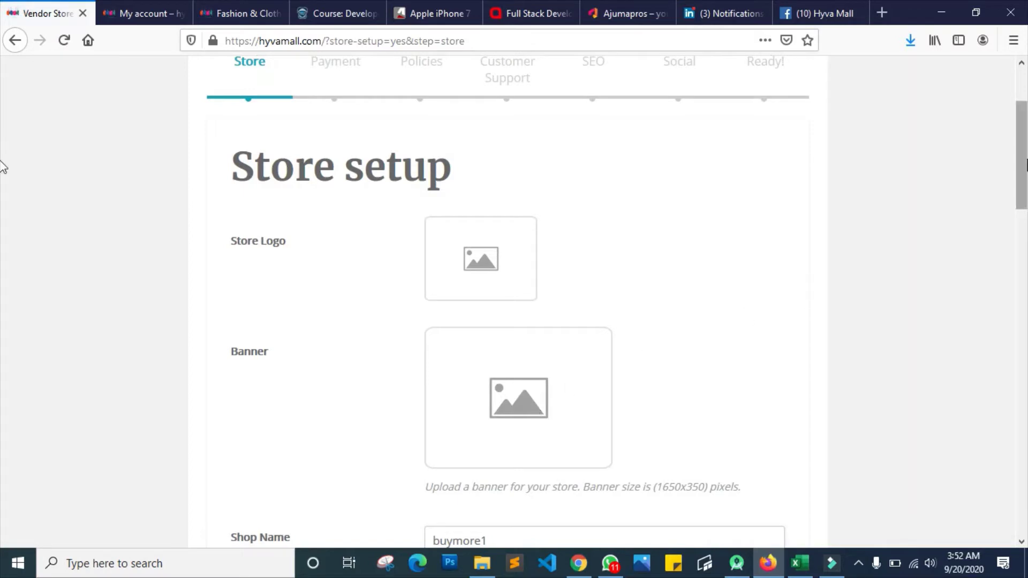
# Review the Store setup form, focus the Find Location box, and submit the store details.
pyautogui.scroll(-5, 1, 176)
pyautogui.scroll(-3, 3, 252)
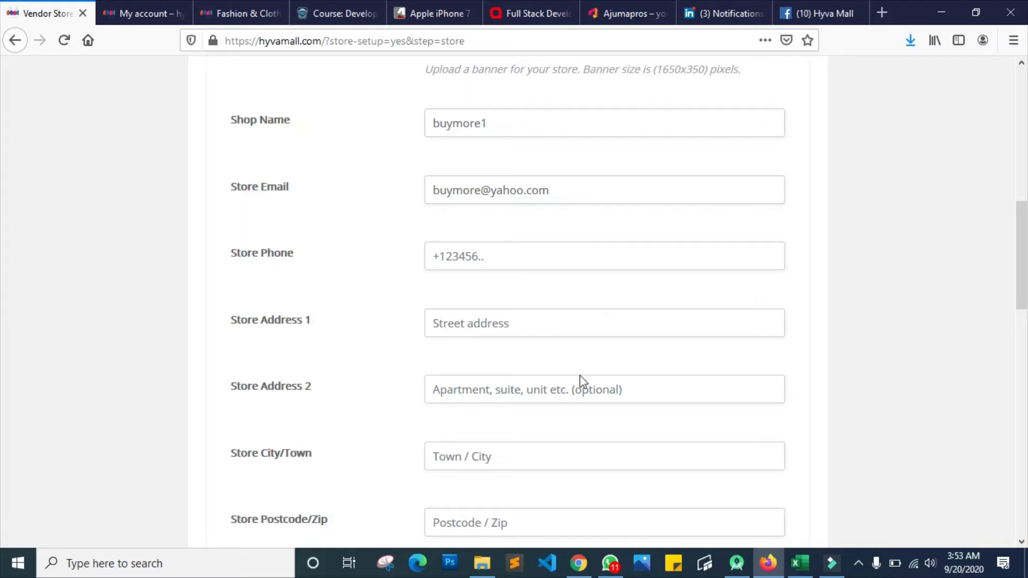
pyautogui.click(1023, 246)
pyautogui.scroll(-5, 3, 283)
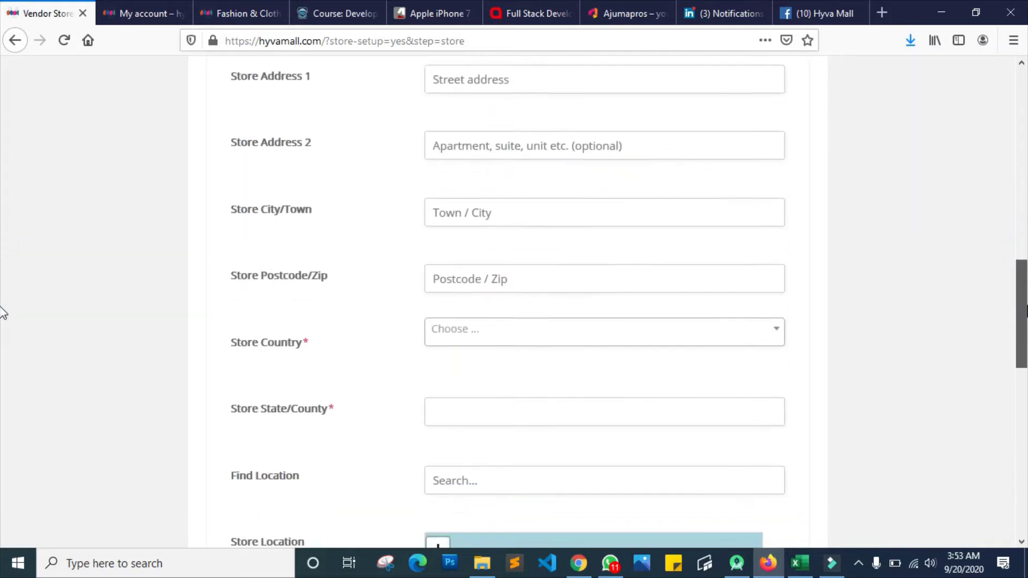
pyautogui.scroll(-5, 3, 303)
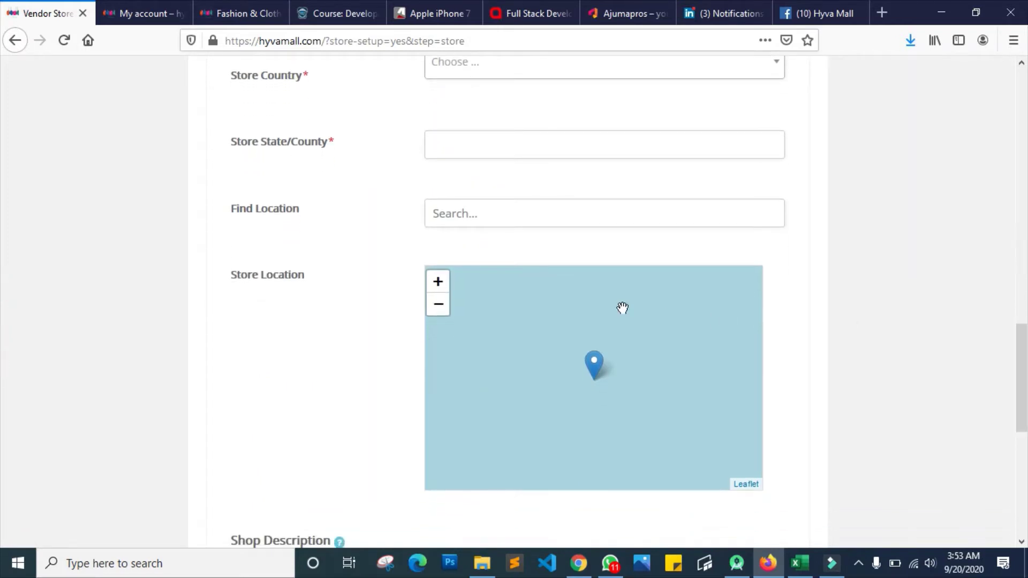
pyautogui.click(540, 220)
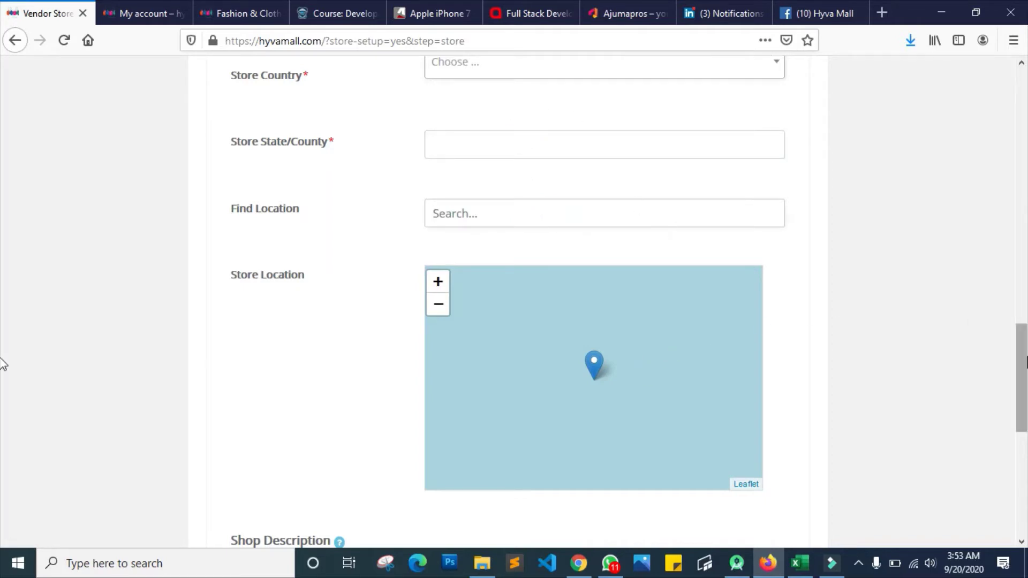
pyautogui.scroll(-2, 3, 394)
pyautogui.scroll(-3, 3, 396)
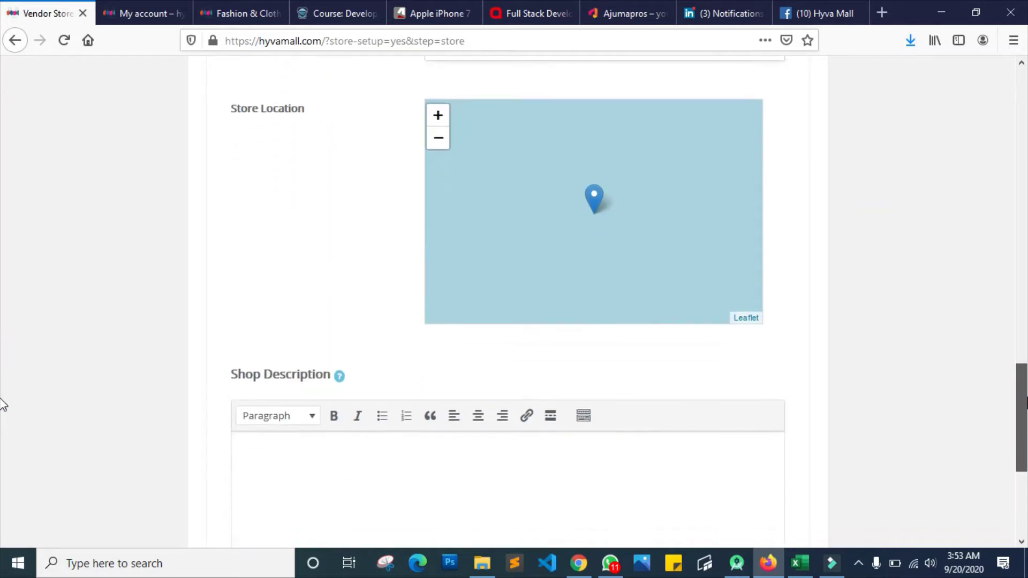
pyautogui.scroll(-4, 2, 419)
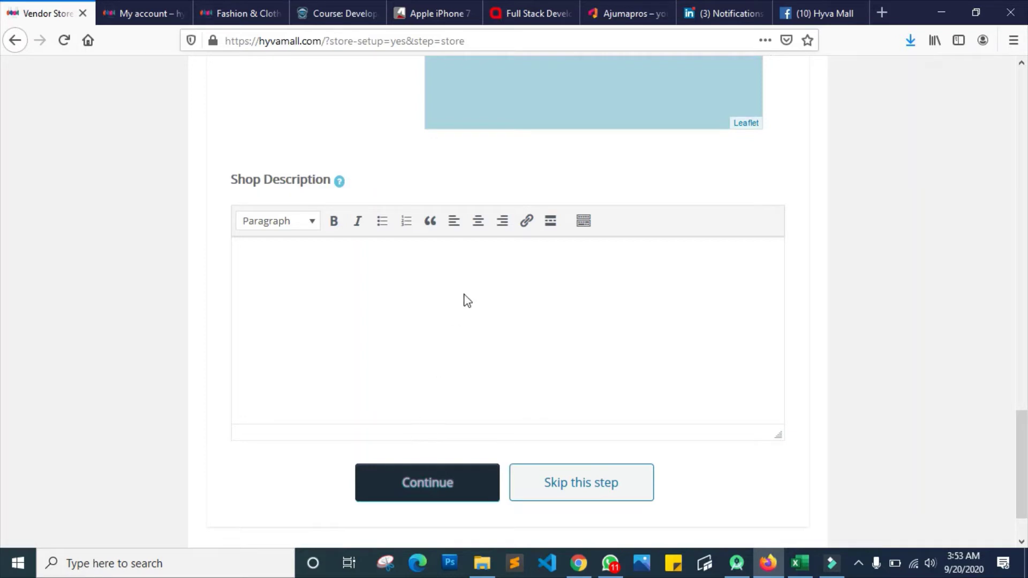
pyautogui.click(455, 491)
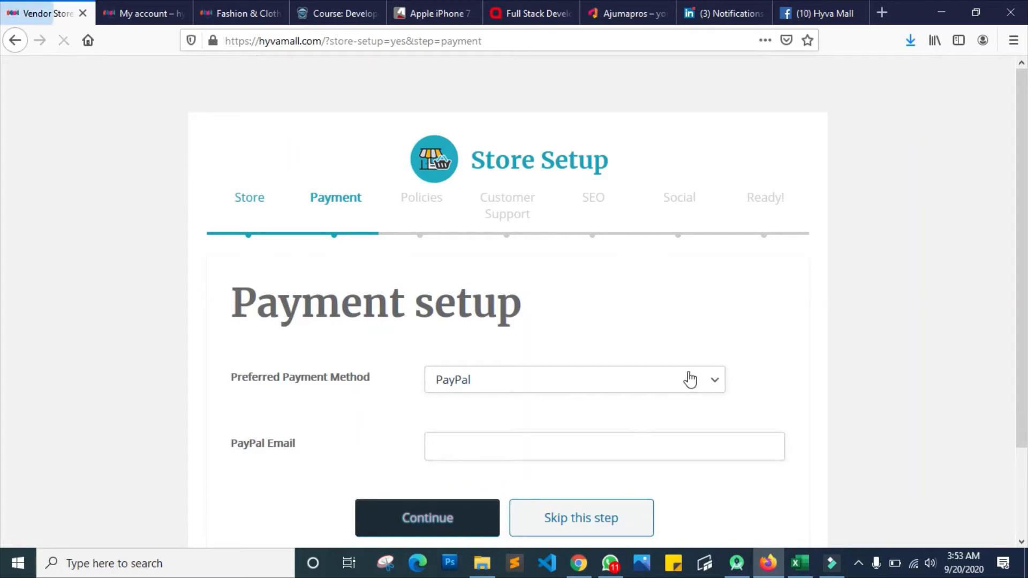
# Set Cash Pay instead of PayPal as the preferred payment method and continue.
pyautogui.click(718, 383)
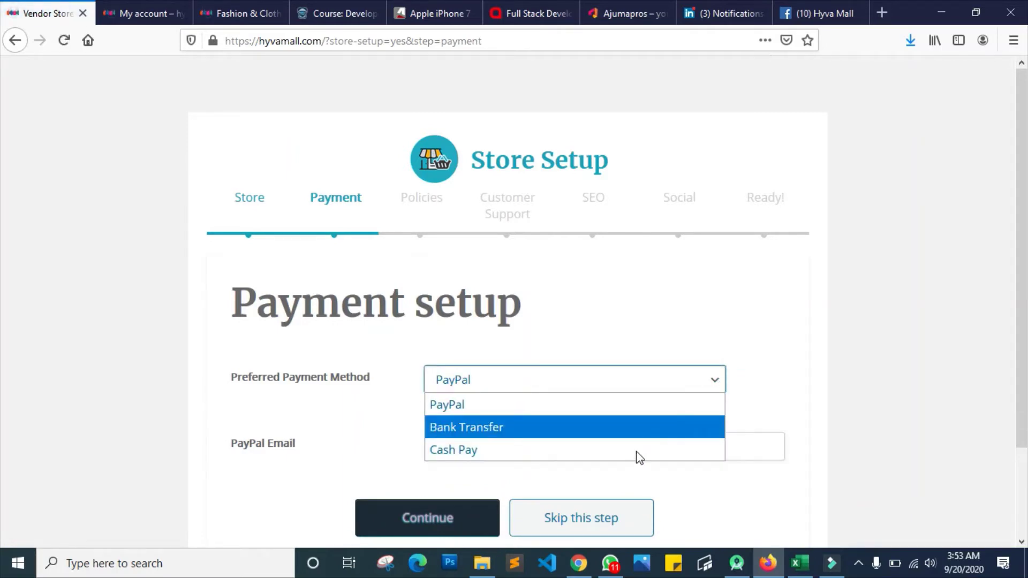
pyautogui.click(745, 303)
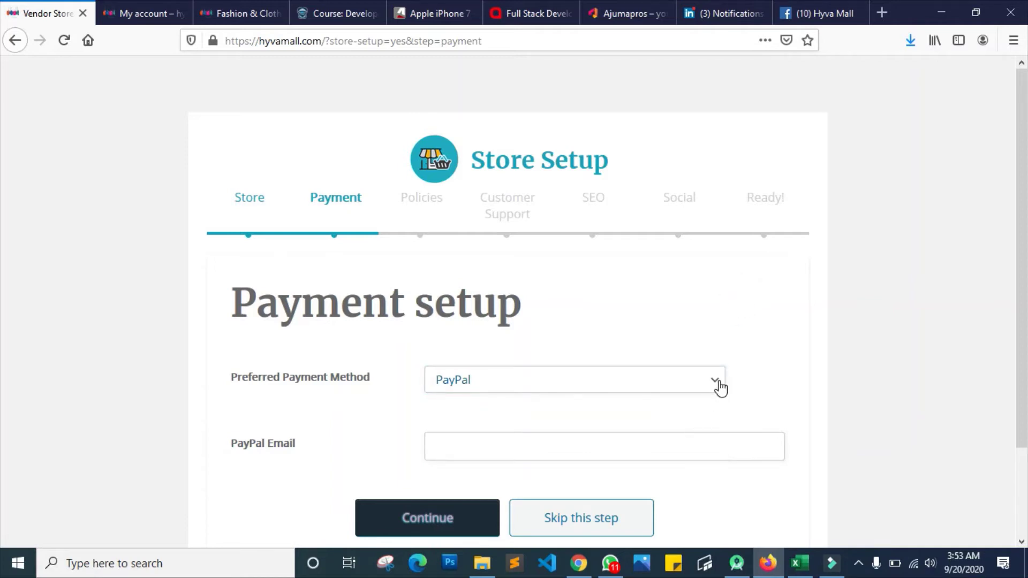
pyautogui.click(664, 444)
pyautogui.click(717, 388)
pyautogui.click(648, 464)
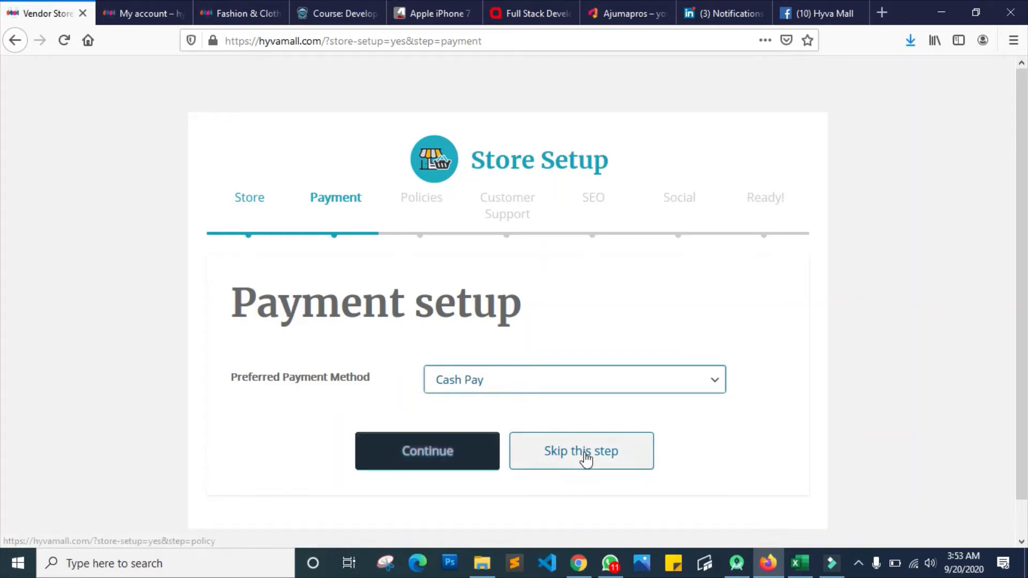
pyautogui.click(458, 453)
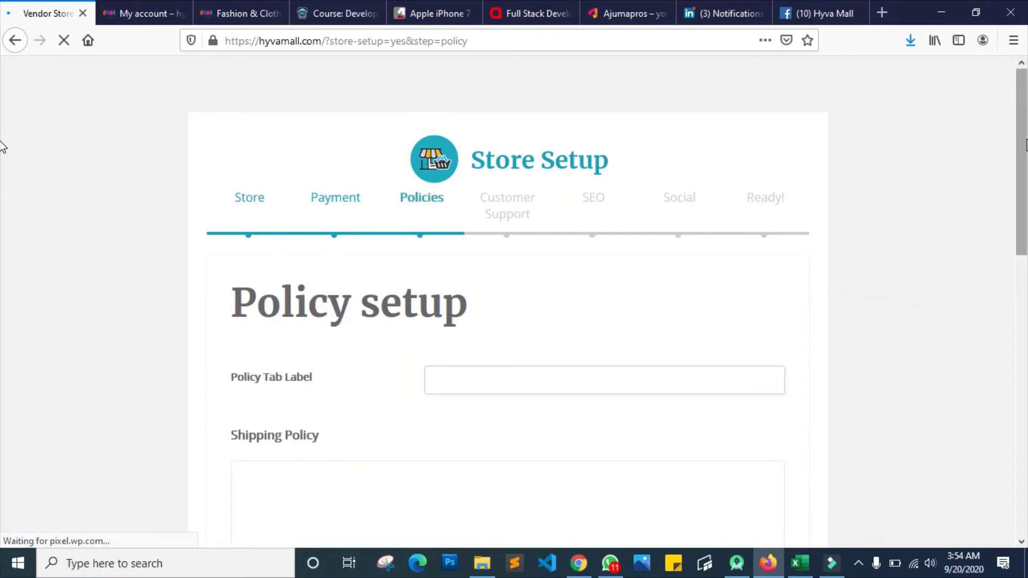
# Skip the Policy setup step, leaving every store policy blank.
pyautogui.scroll(-3, 2, 177)
pyautogui.scroll(-4, 2, 203)
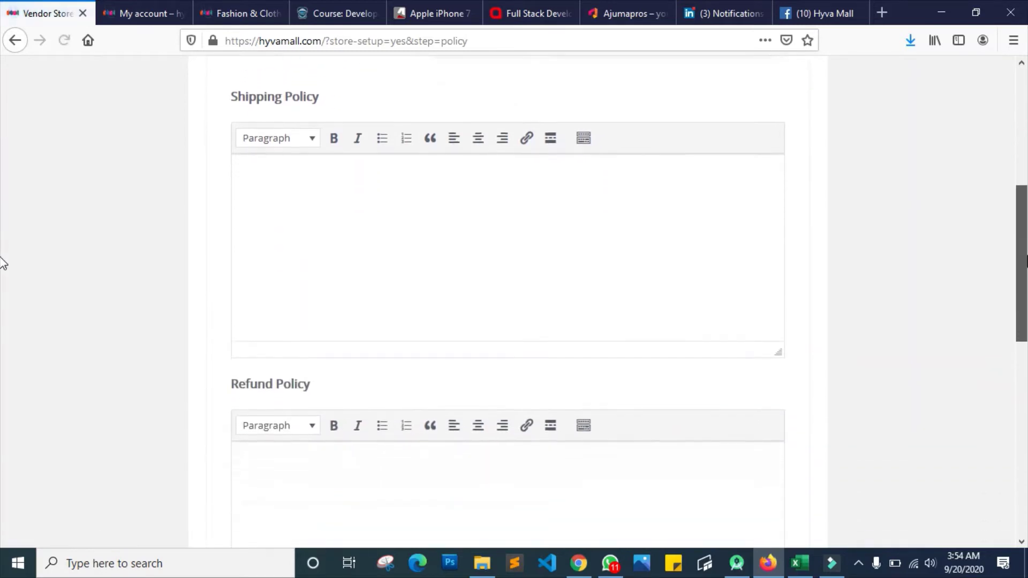
pyautogui.scroll(-1, 2, 273)
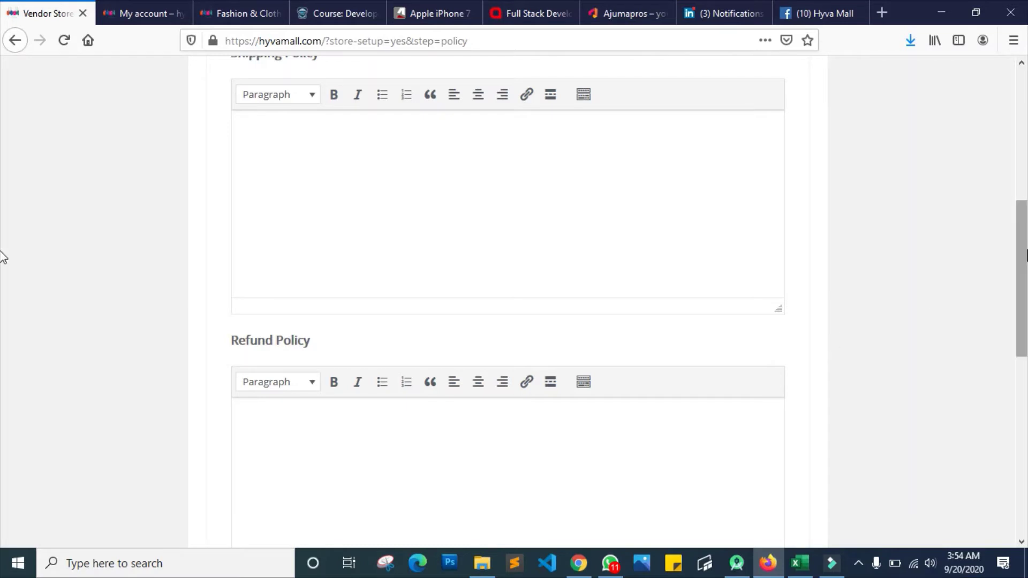
pyautogui.scroll(-7, 2, 290)
pyautogui.scroll(-2, 2, 367)
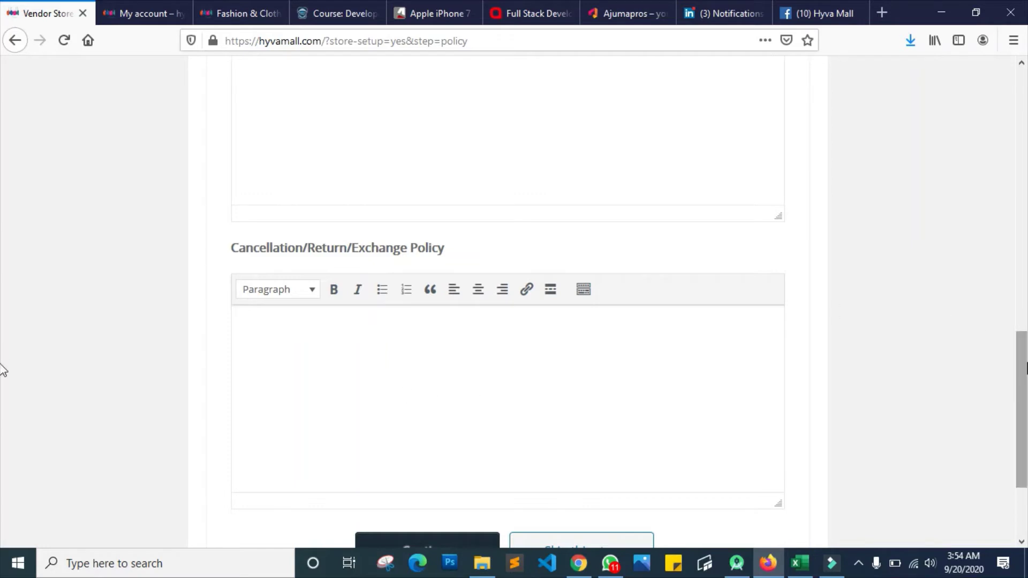
pyautogui.scroll(-2, 1, 369)
pyautogui.click(609, 457)
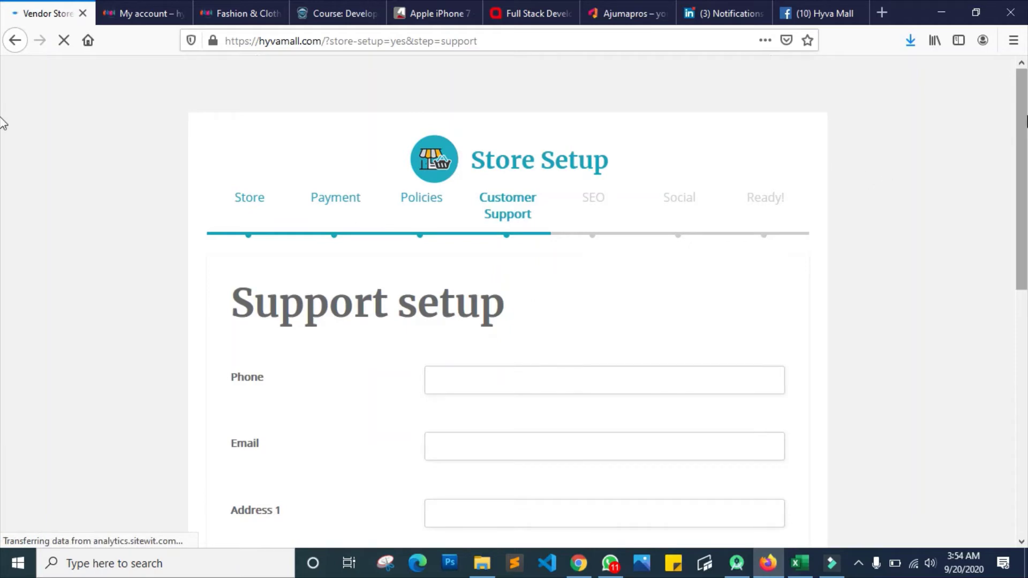
# Skip the Customer Support setup without filling in any support details.
pyautogui.scroll(-5, 2, 160)
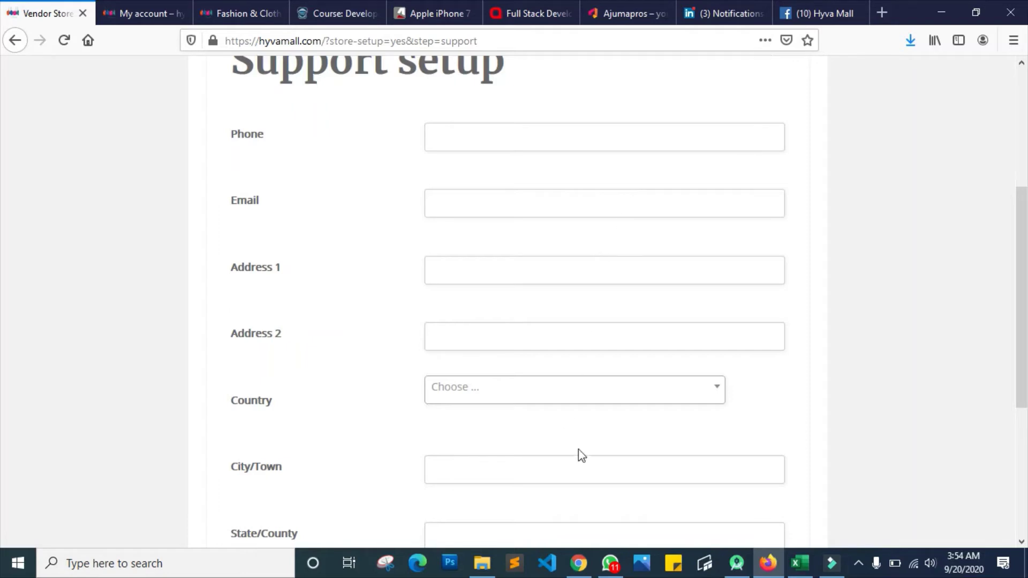
pyautogui.scroll(-5, 2, 306)
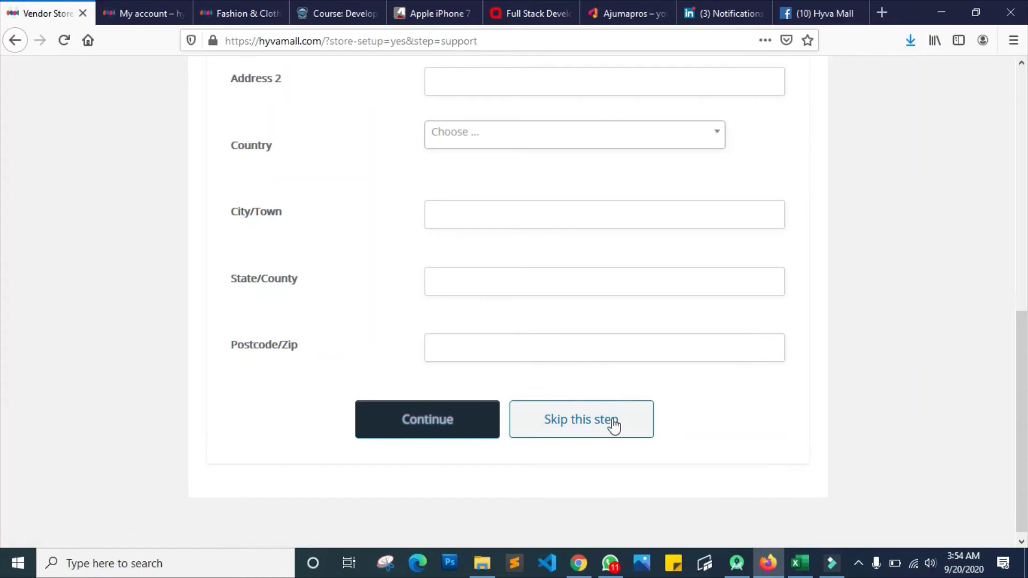
pyautogui.click(609, 428)
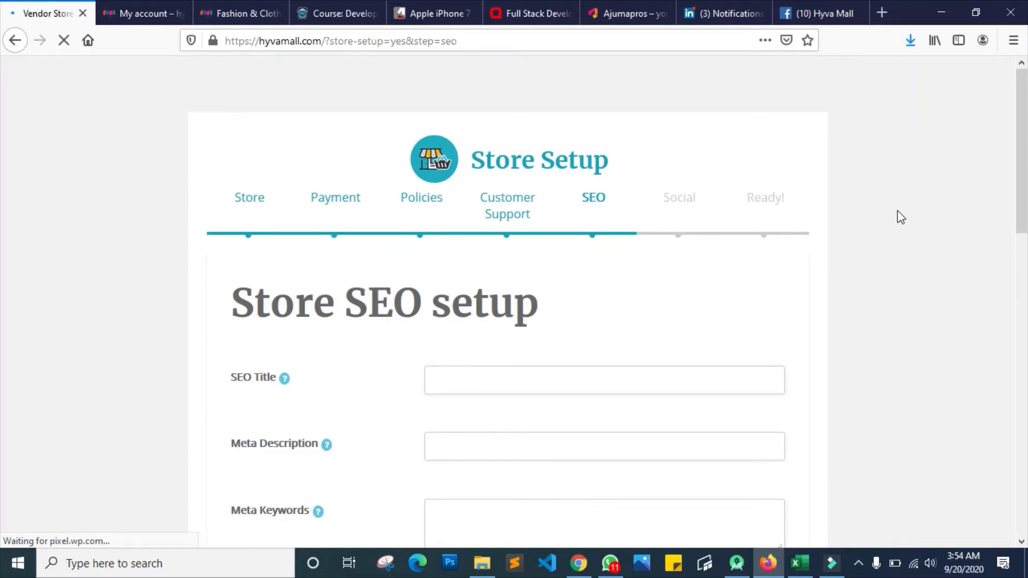
# Skip the Store SEO and Twitter setup, leaving its fields empty.
pyautogui.scroll(-3, 2, 198)
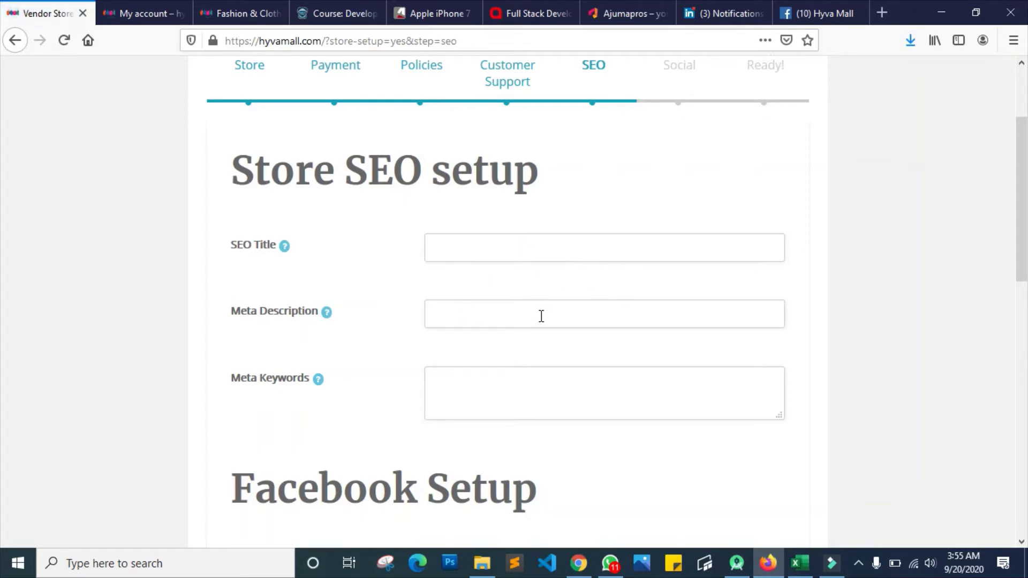
pyautogui.scroll(-5, 2, 279)
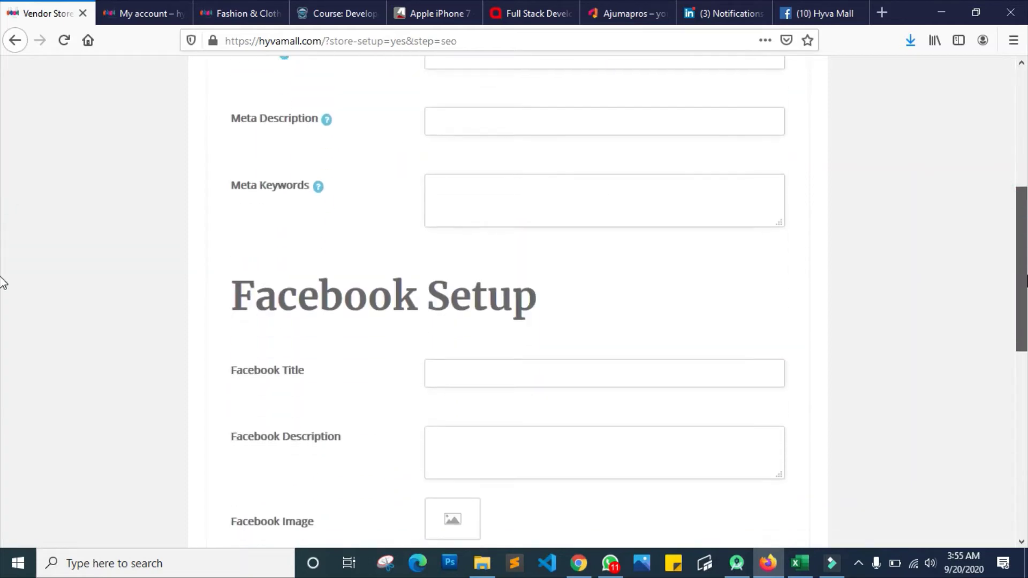
pyautogui.scroll(-2, 2, 316)
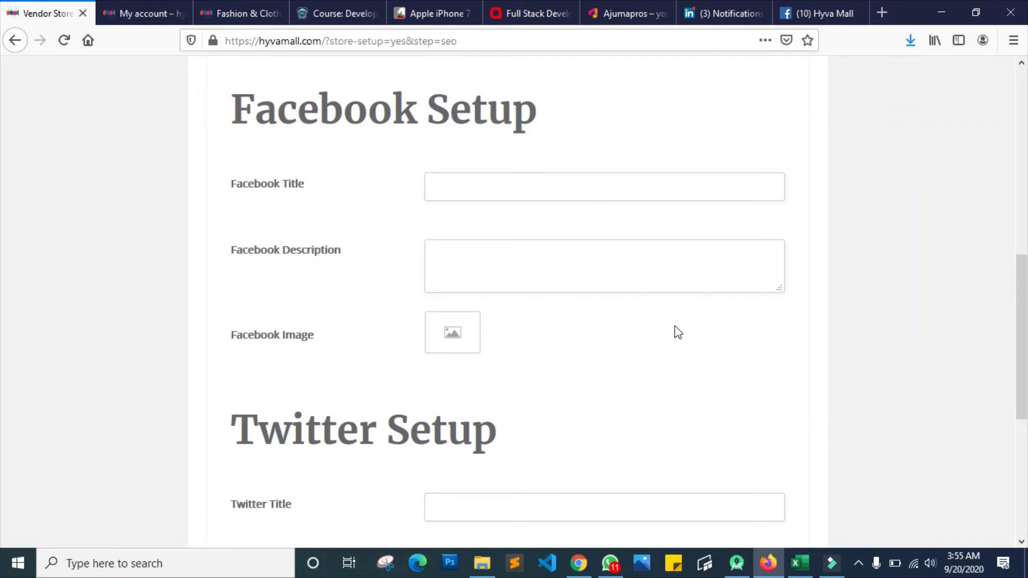
pyautogui.scroll(-4, 2, 364)
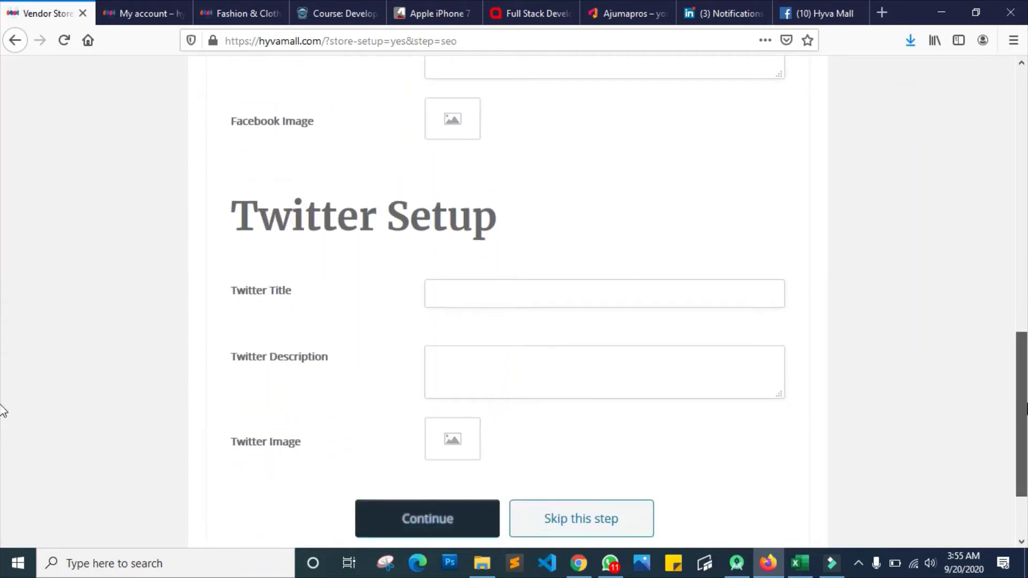
pyautogui.scroll(-2, 2, 412)
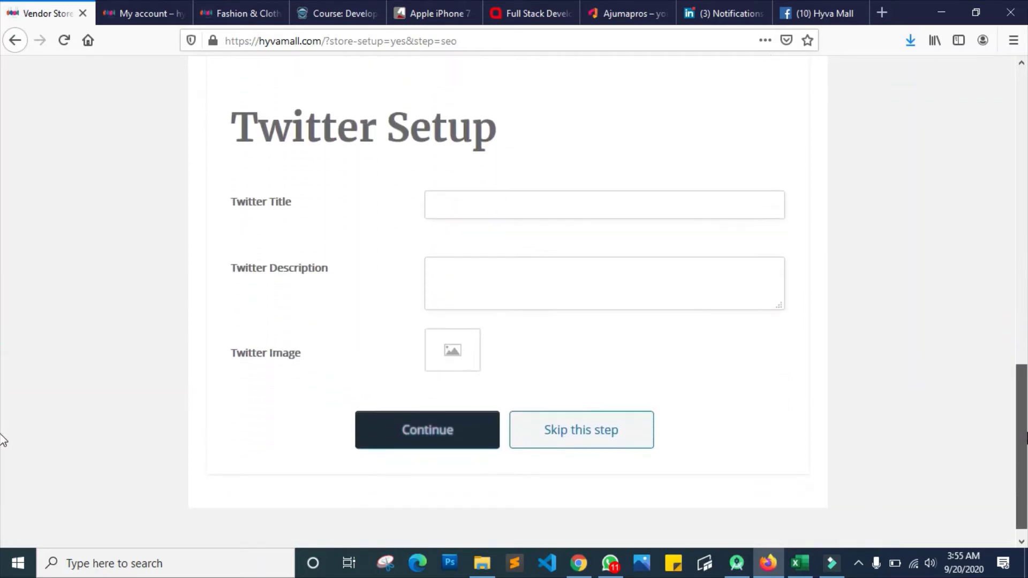
pyautogui.click(593, 423)
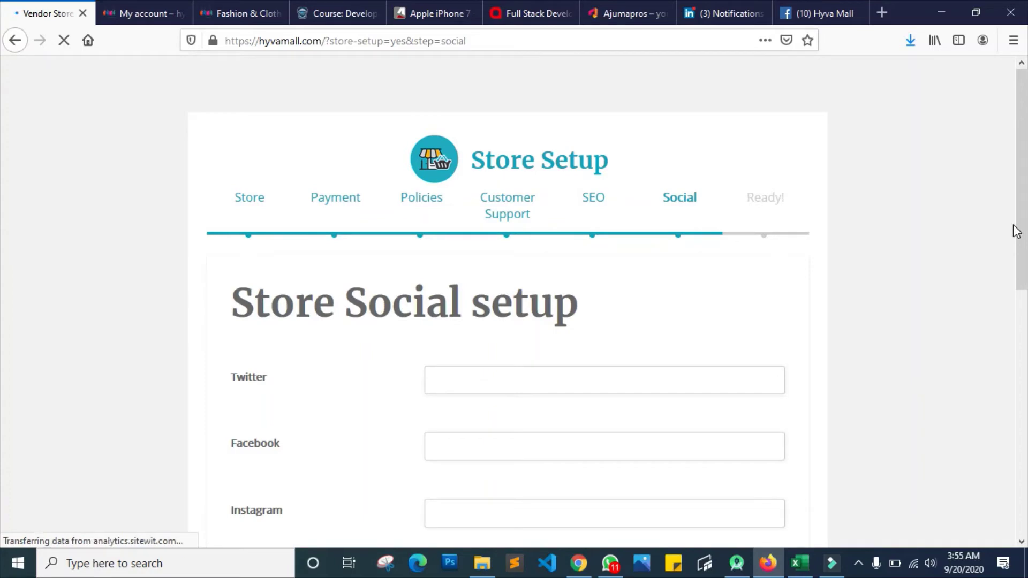
# Skip the Store Social setup without adding any social media links.
pyautogui.scroll(-3, 1, 230)
pyautogui.scroll(-1, 1, 277)
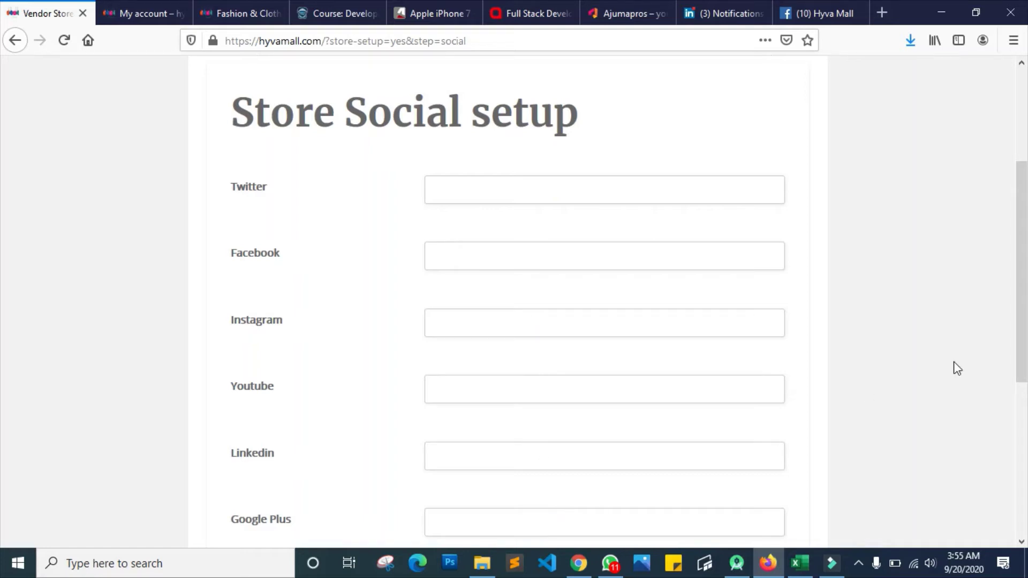
pyautogui.scroll(-3, 1, 299)
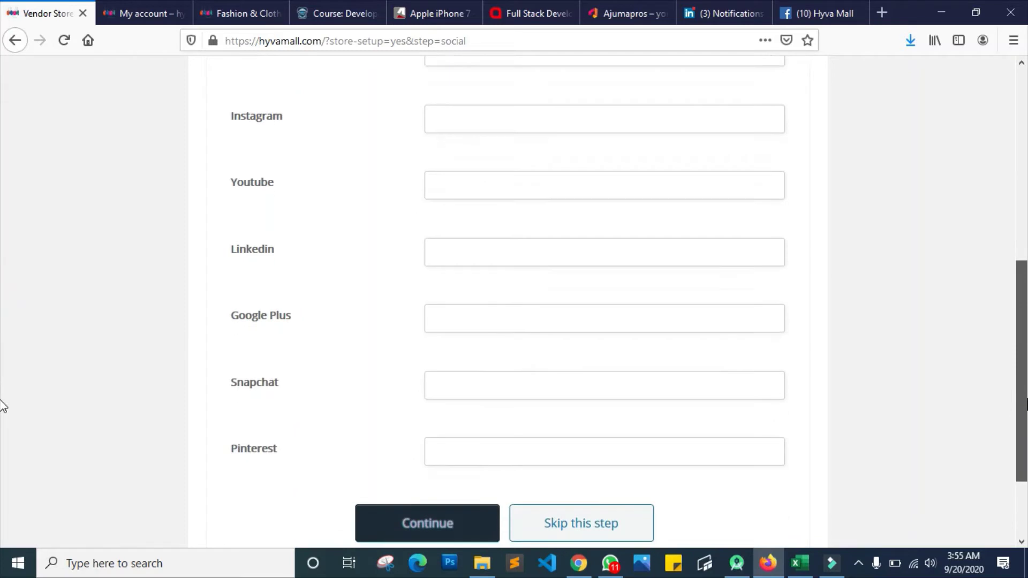
pyautogui.scroll(-1, 2, 410)
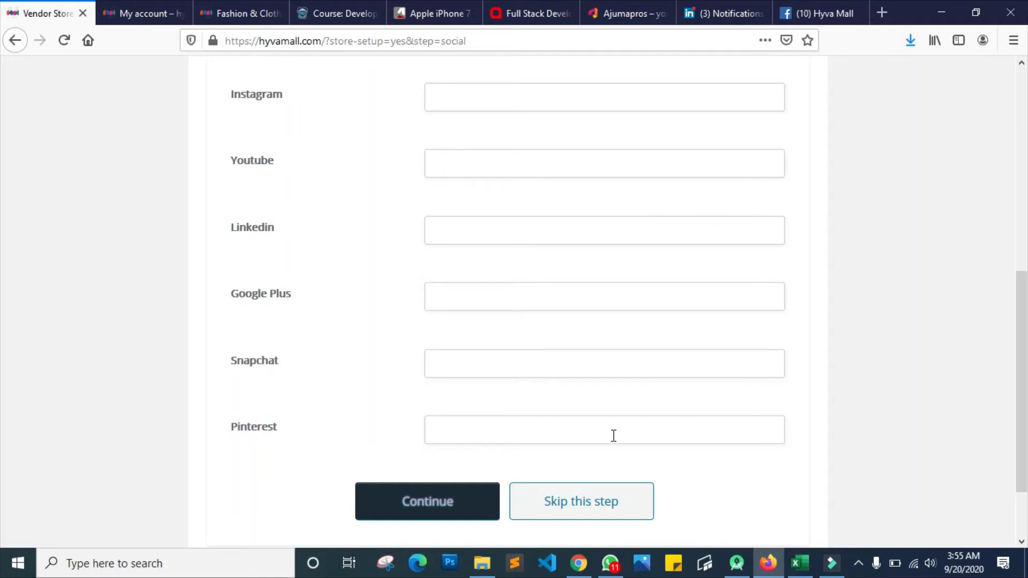
pyautogui.click(590, 503)
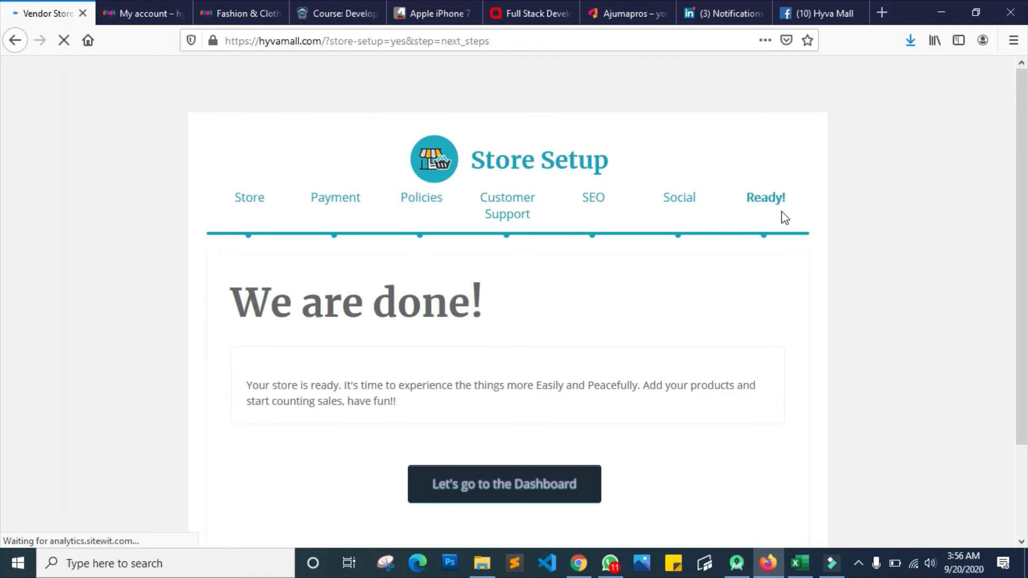
pyautogui.scroll(-2, 3, 171)
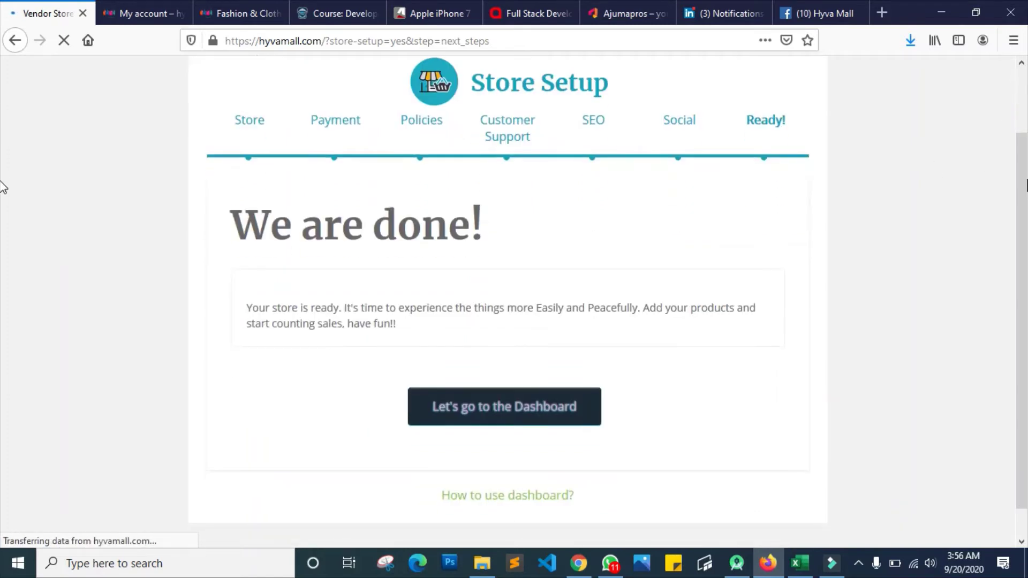
pyautogui.click(507, 407)
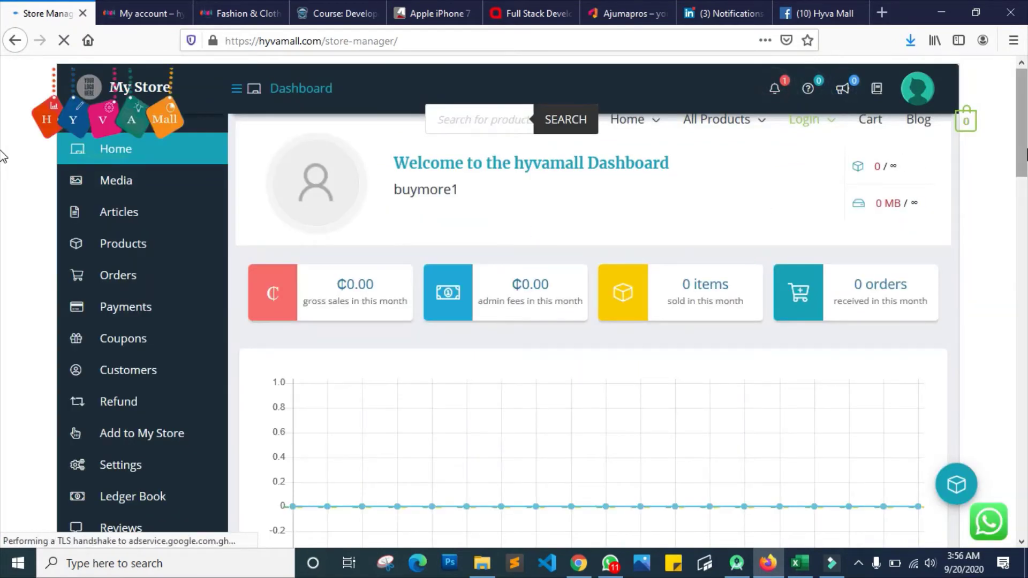
pyautogui.scroll(-1, 2, 156)
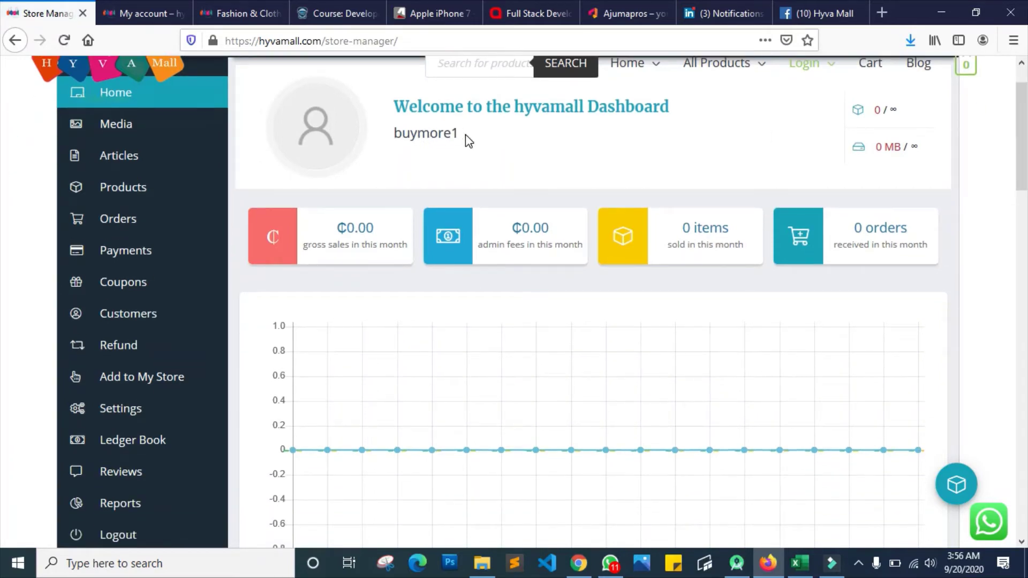
pyautogui.moveTo(173, 155)
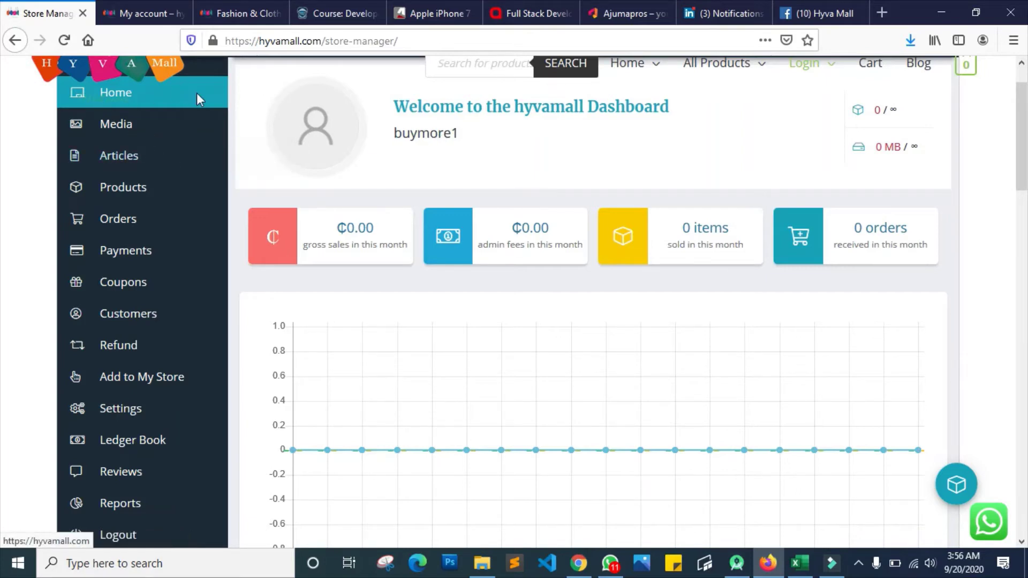
pyautogui.moveTo(118, 196)
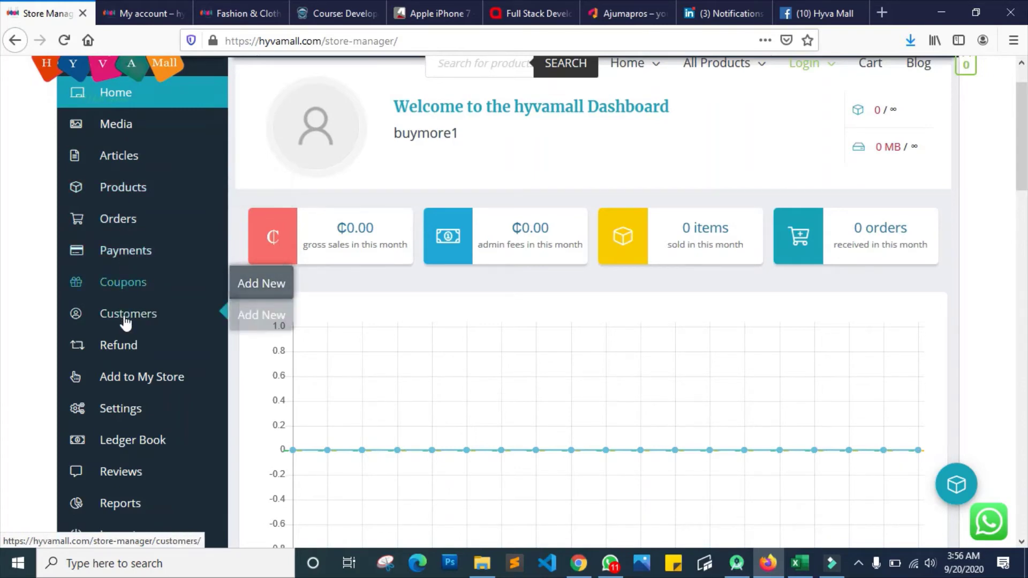
pyautogui.moveTo(131, 282)
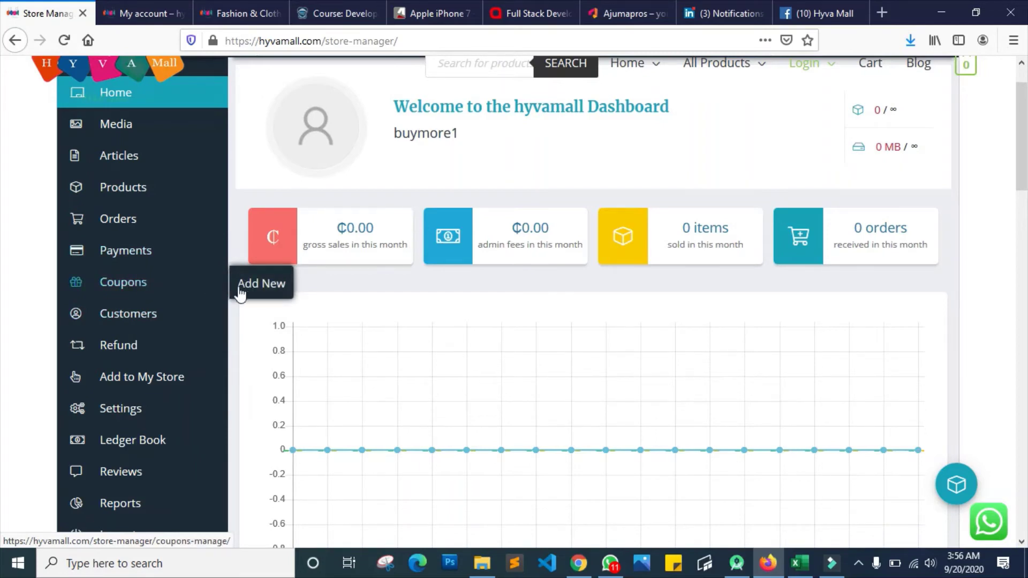
pyautogui.moveTo(143, 308)
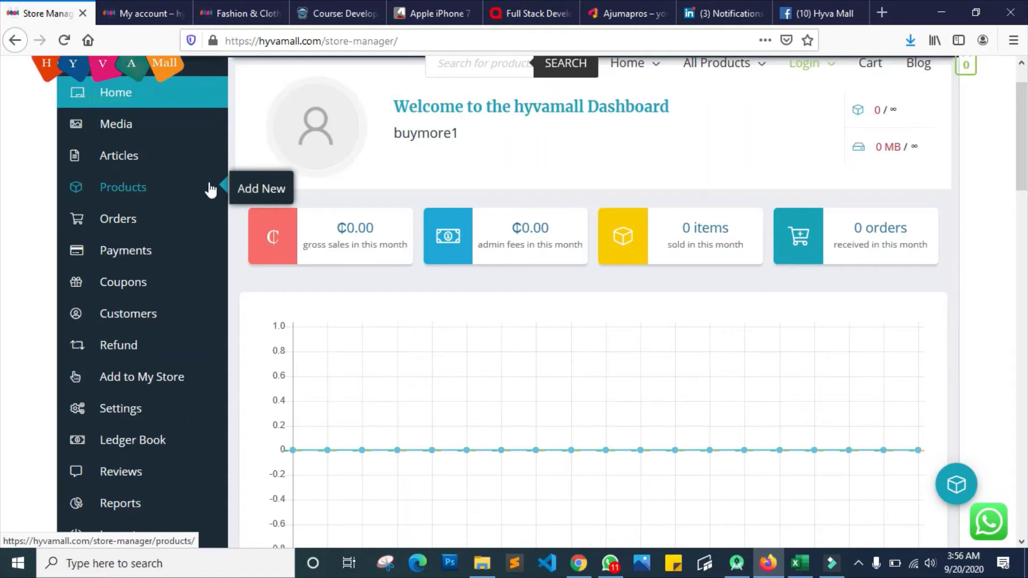
# Start a new product with Simple Product as its type.
pyautogui.click(251, 197)
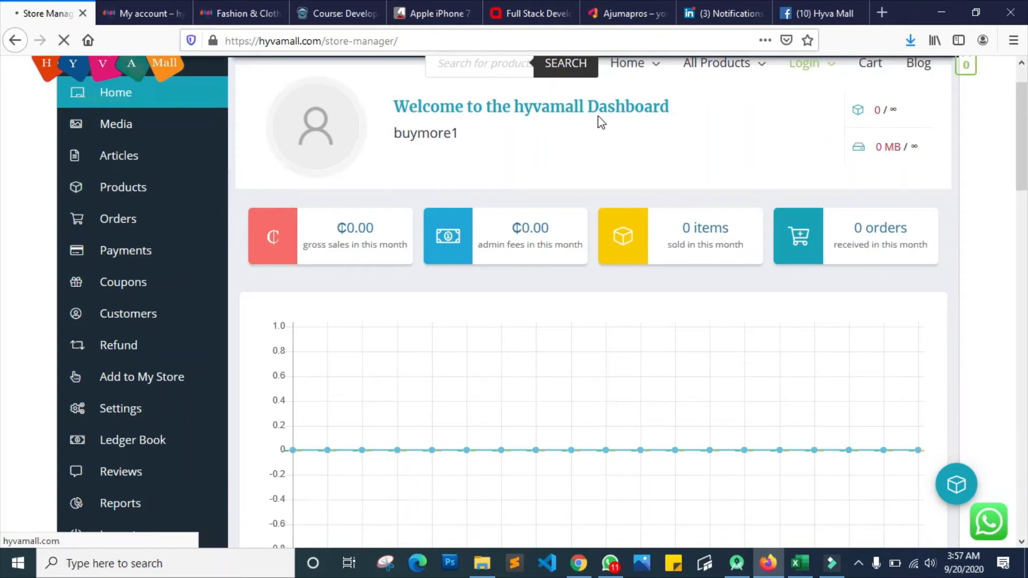
pyautogui.moveTo(724, 134)
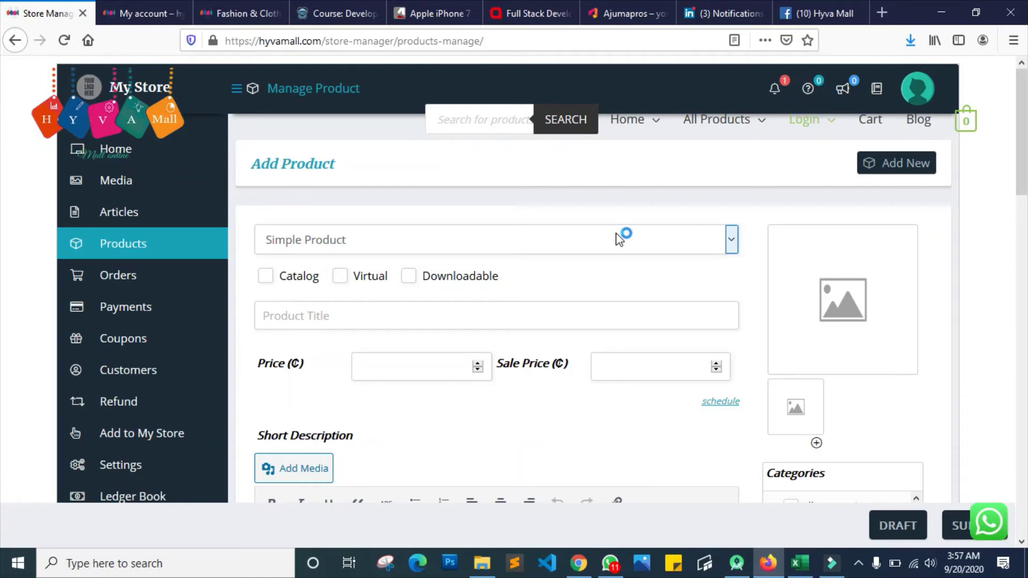
pyautogui.click(396, 243)
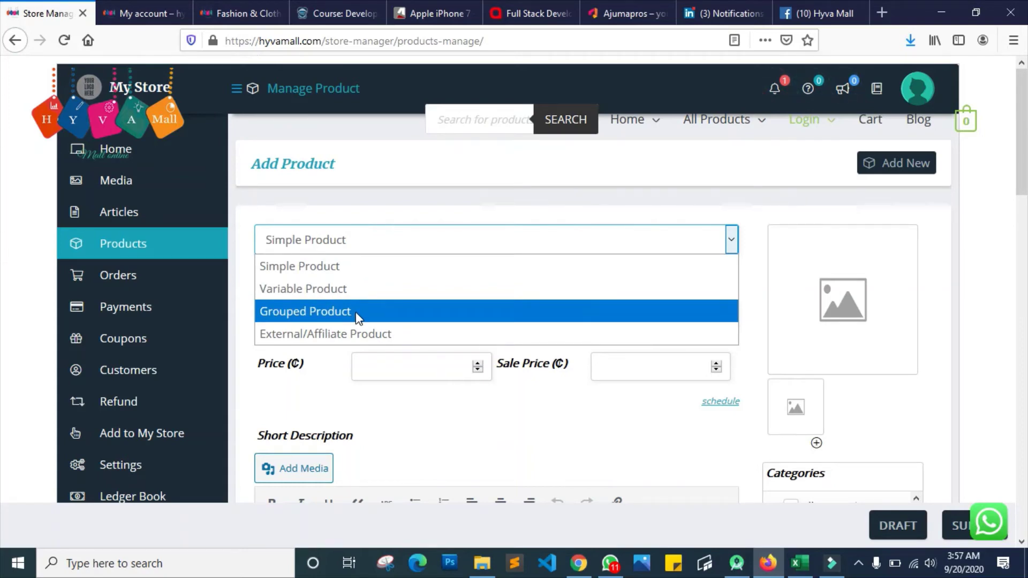
pyautogui.click(354, 268)
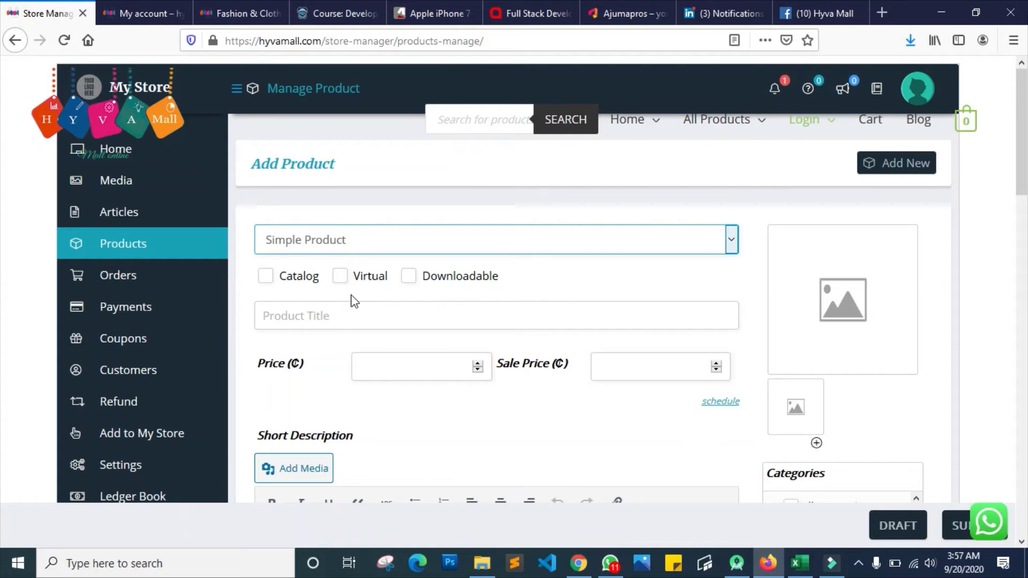
pyautogui.click(547, 267)
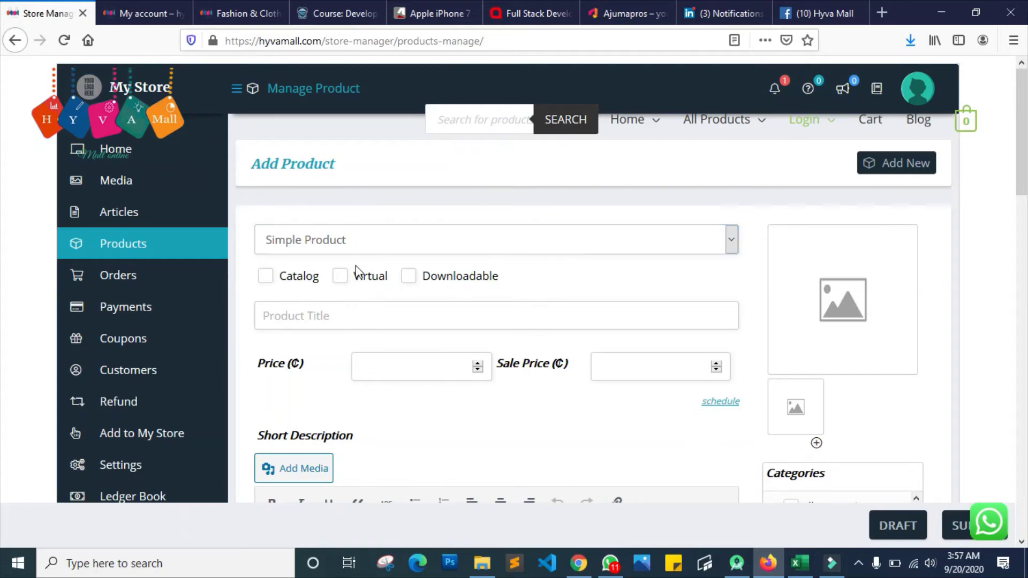
pyautogui.click(338, 314)
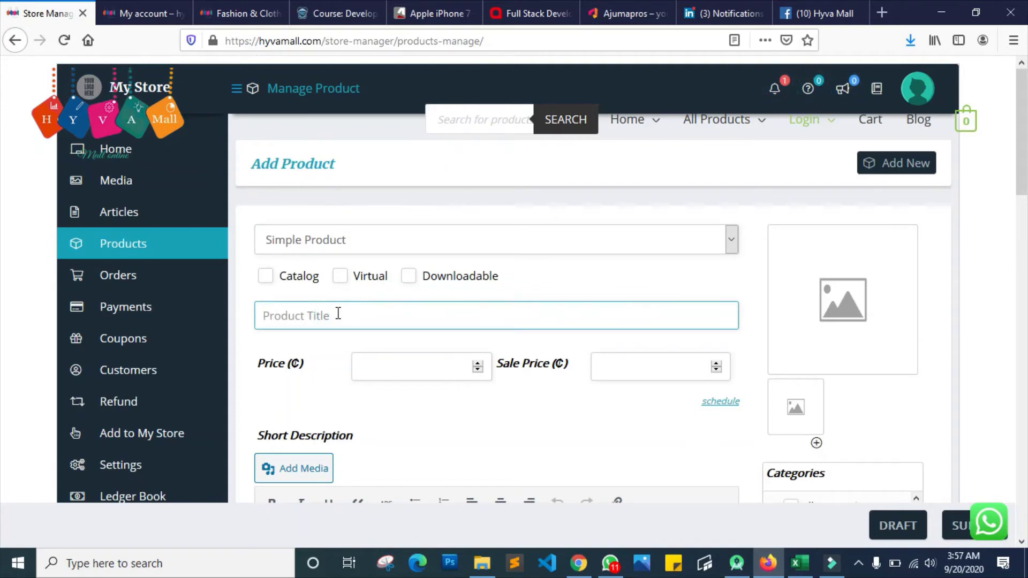
# Title the product 'iPhone SE' with price 500 and sale price 450.
pyautogui.write('iPhone SE')
pyautogui.click(395, 366)
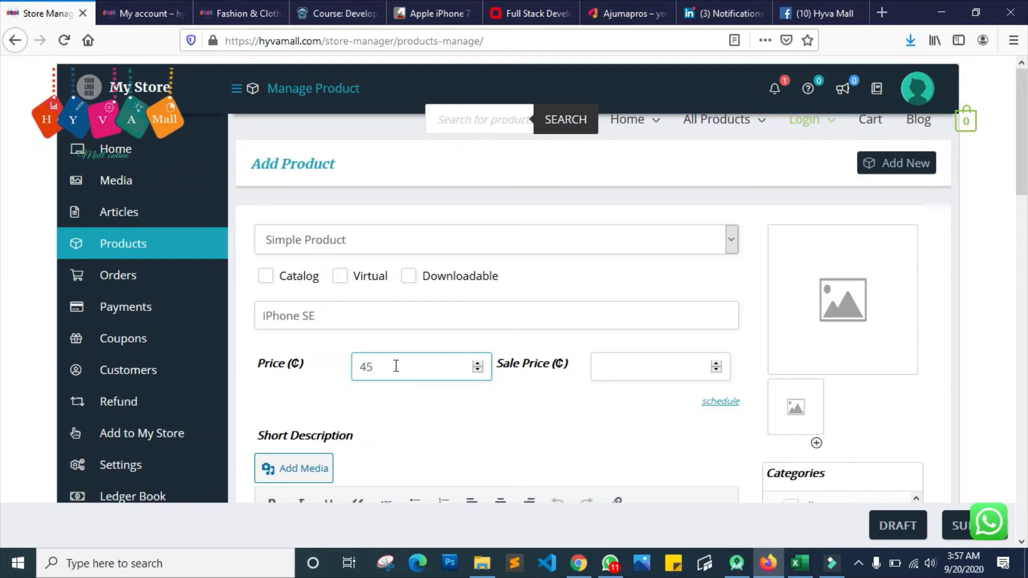
pyautogui.press('BackSpace')
pyautogui.press('BackSpace')
pyautogui.write('500')
pyautogui.click(610, 365)
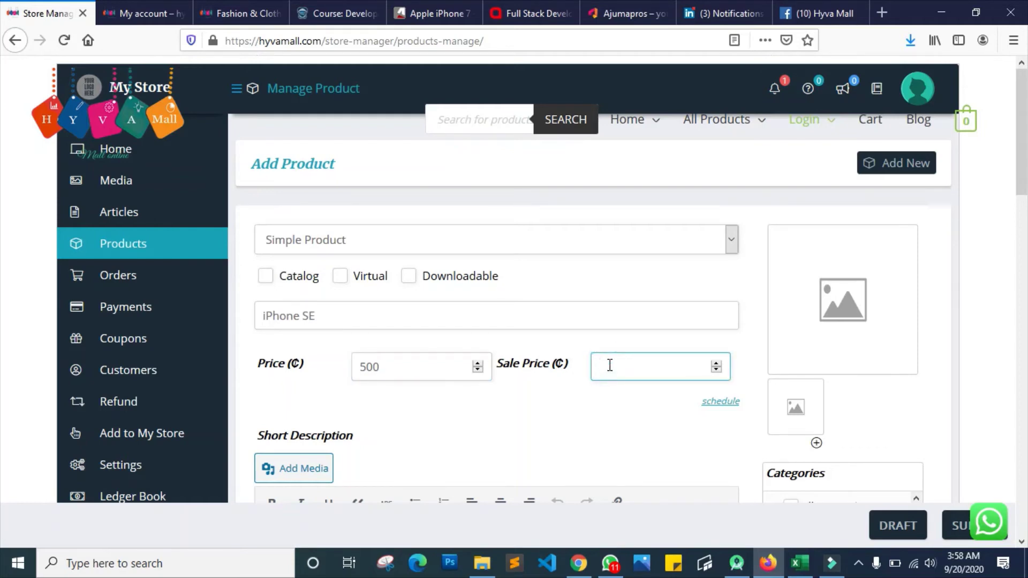
pyautogui.write('450')
# Open the product's main image picker and browse the computer for a file.
pyautogui.click(842, 302)
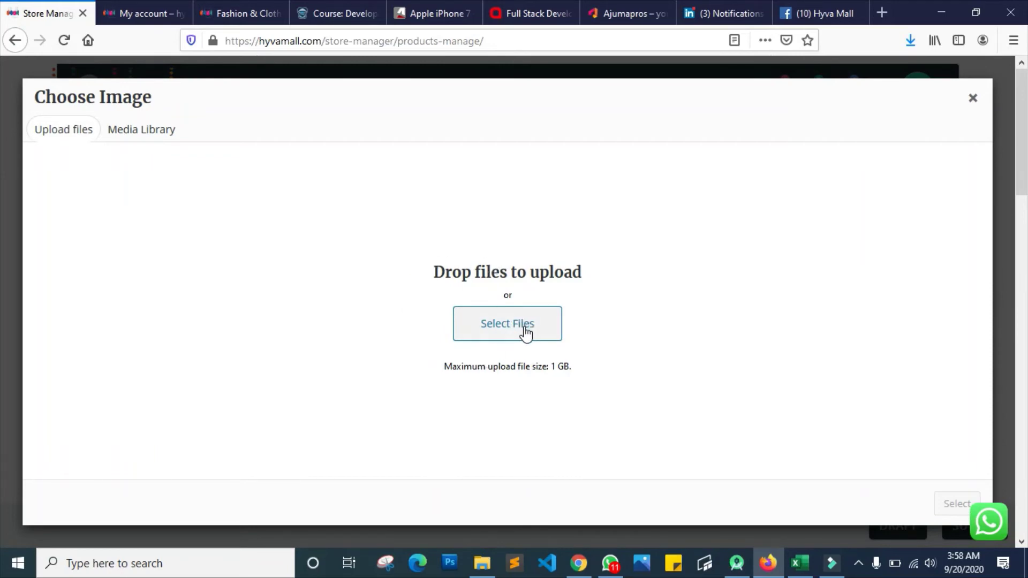
pyautogui.click(505, 323)
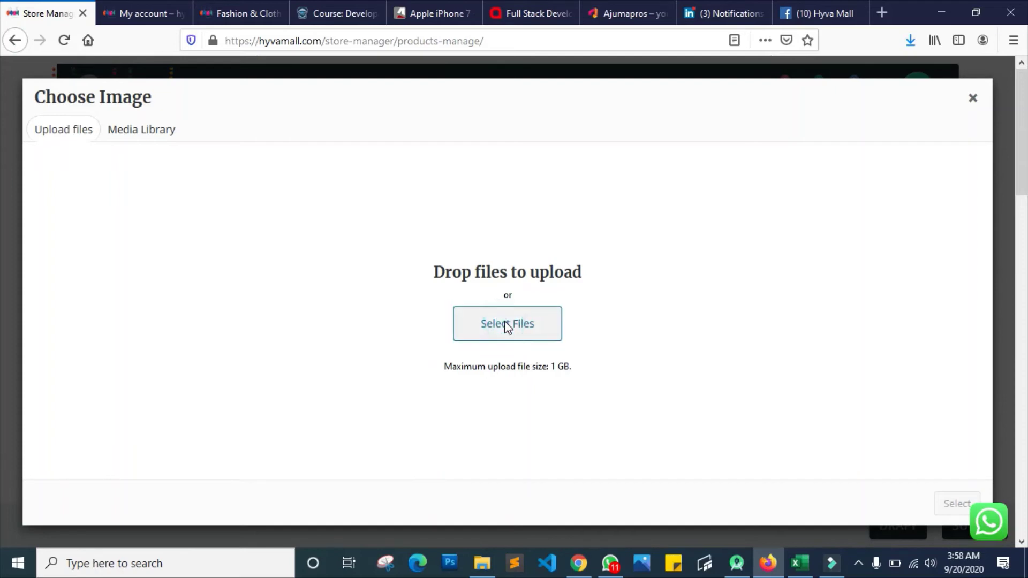
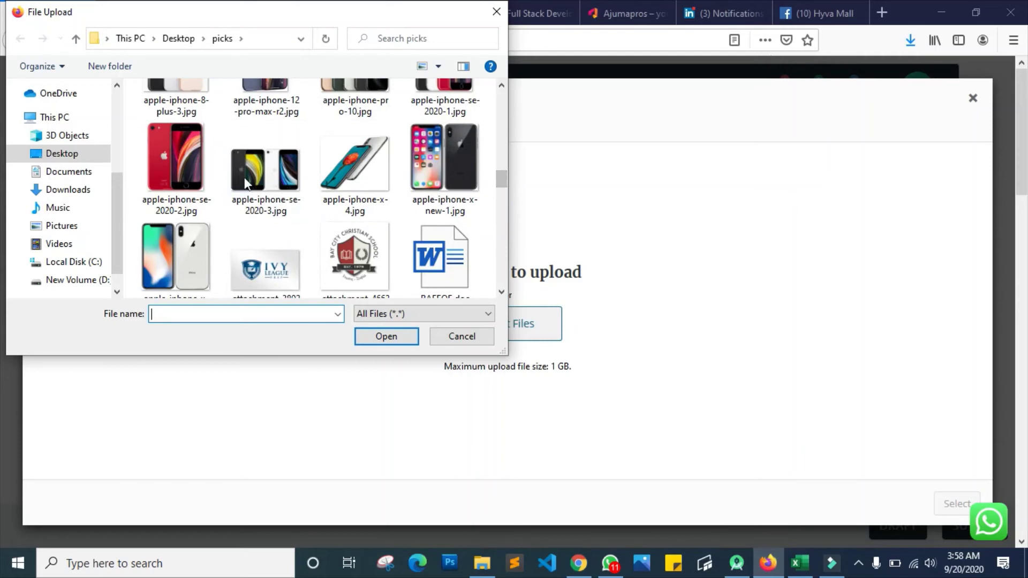
# Upload the red phone photo apple-iphone-se-2020-2.jpg from the picks folder to the media library.
pyautogui.click(256, 175)
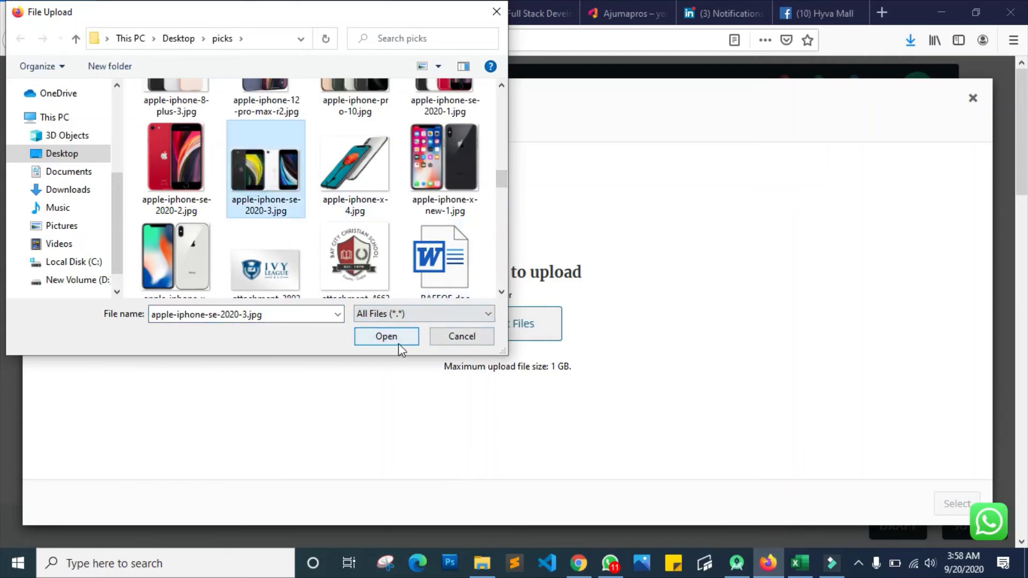
pyautogui.click(164, 187)
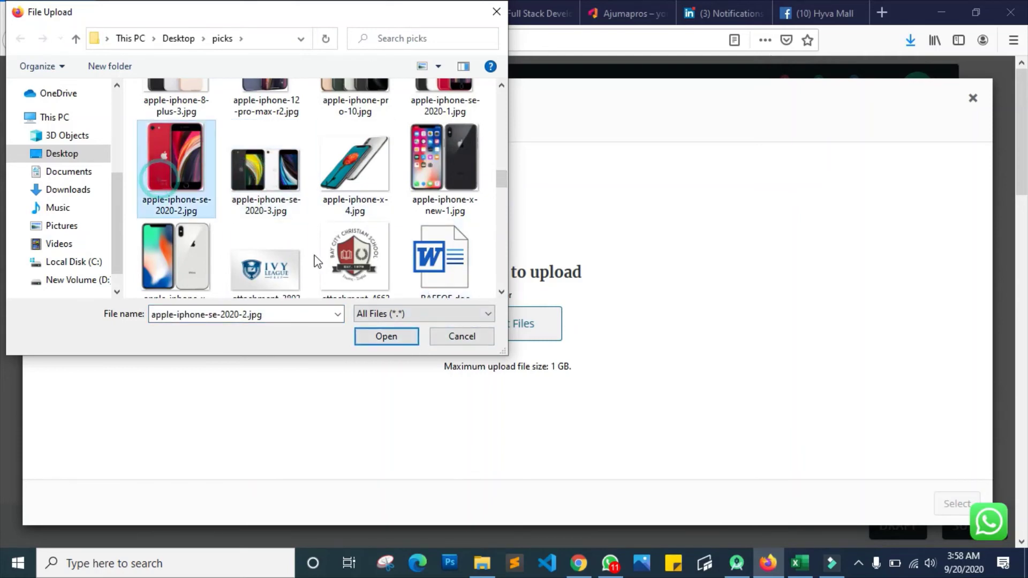
pyautogui.click(392, 338)
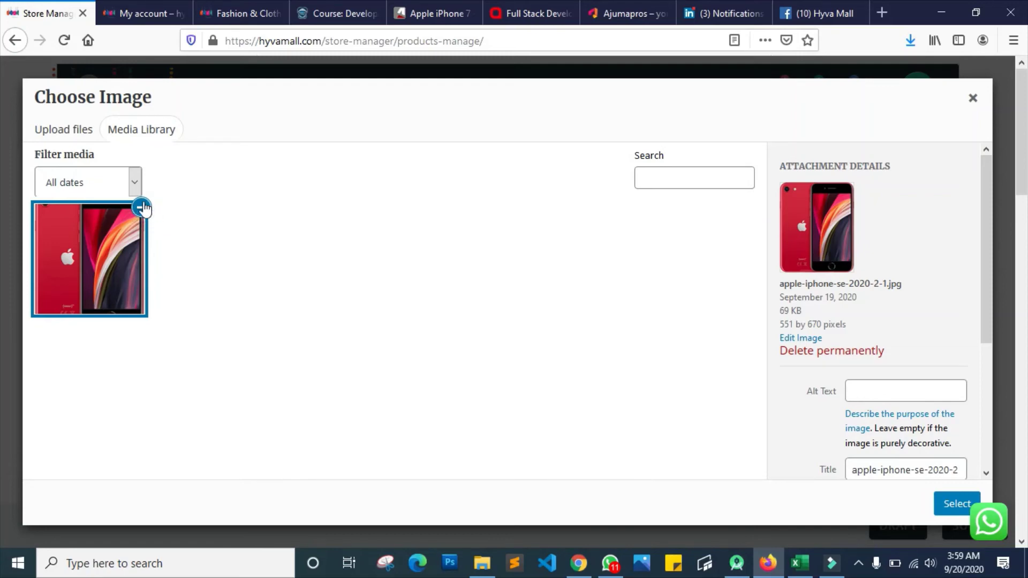
# Select the uploaded red iPhone photo in the Media Library as the product image.
pyautogui.click(107, 251)
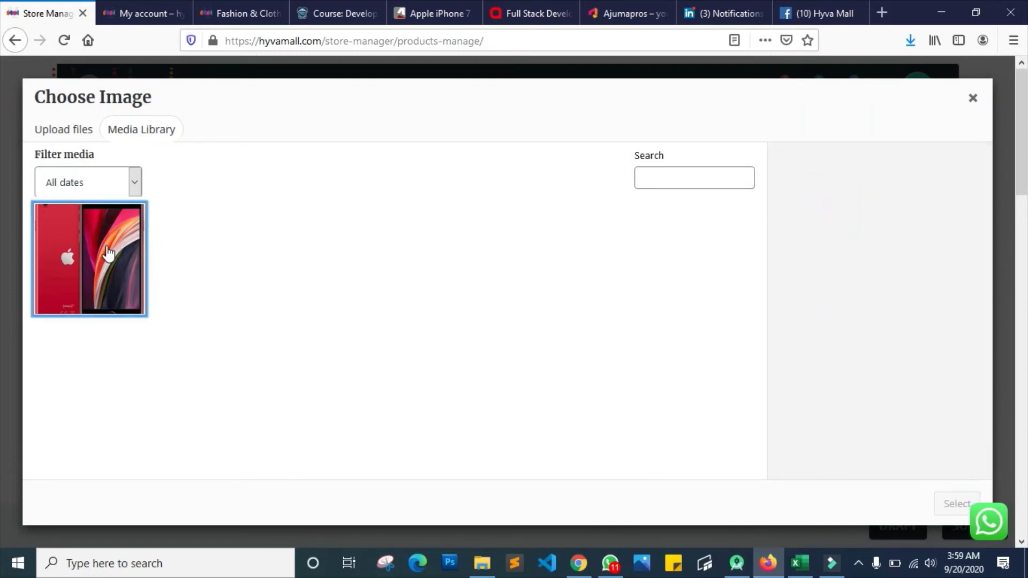
pyautogui.click(108, 250)
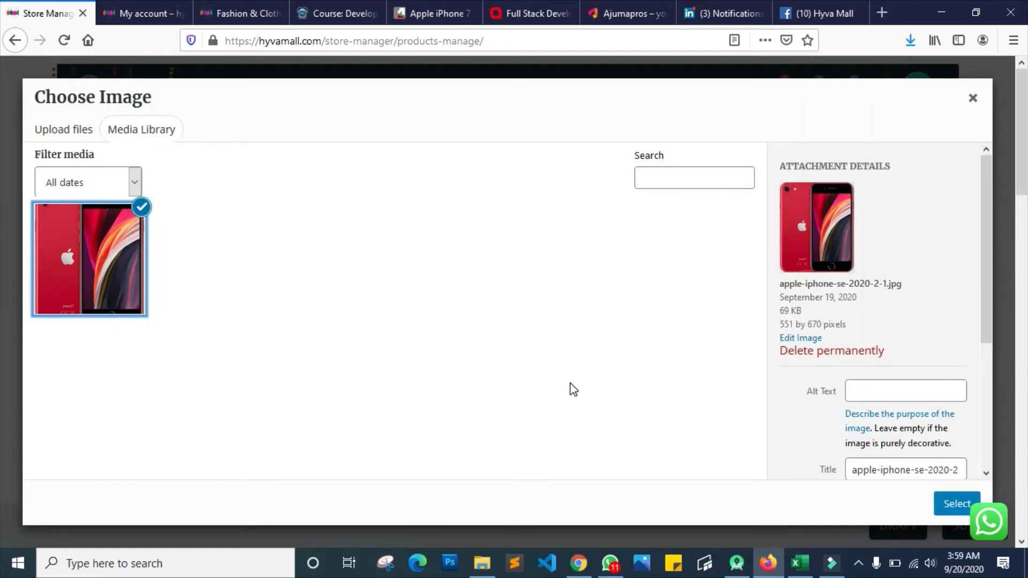
pyautogui.click(953, 507)
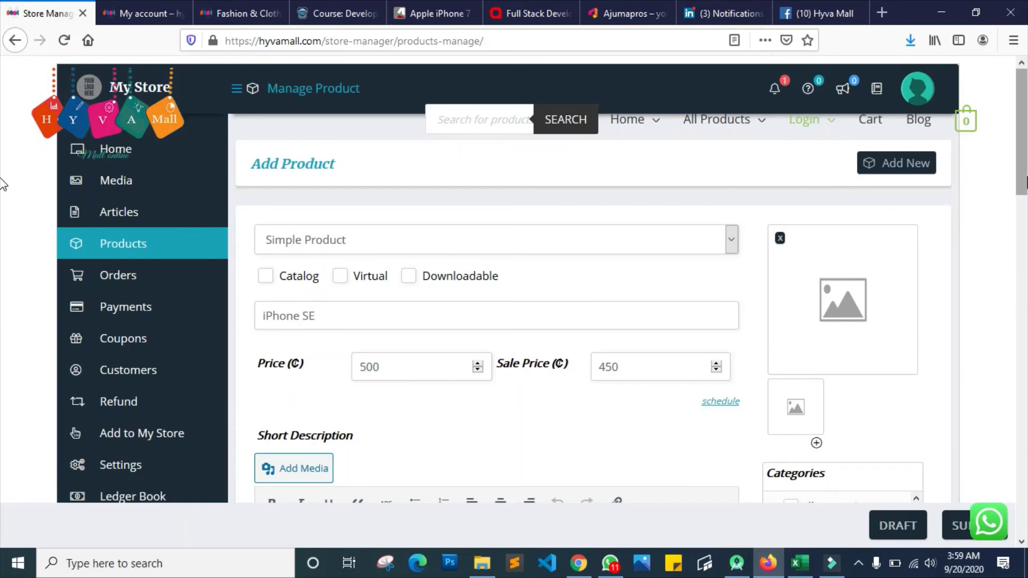
# Paste the copied release date, 138g weight, iOS and storage spec lines into Short Description.
pyautogui.scroll(-1, 5, 187)
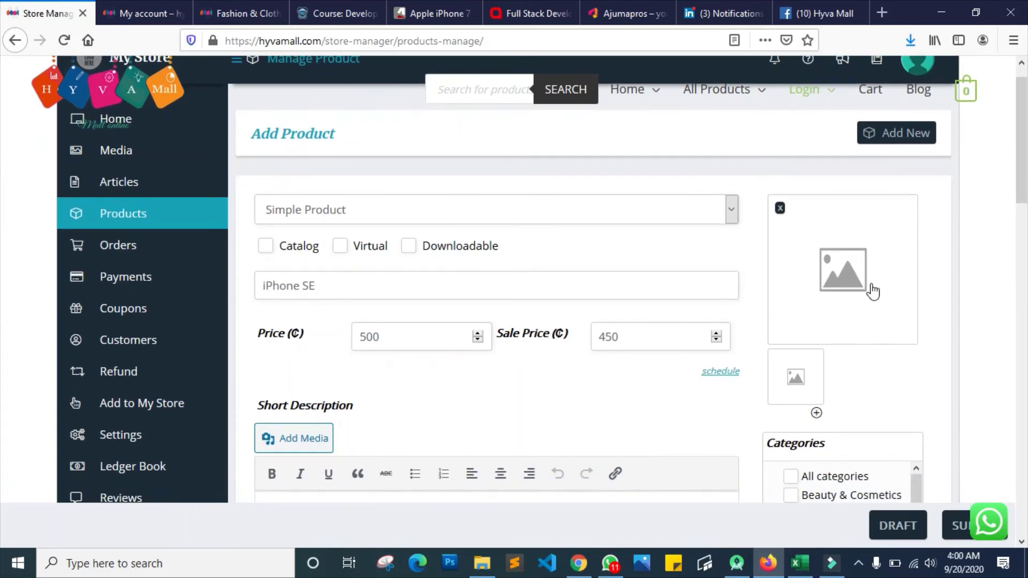
pyautogui.scroll(-2, 3, 190)
pyautogui.scroll(-4, 2, 193)
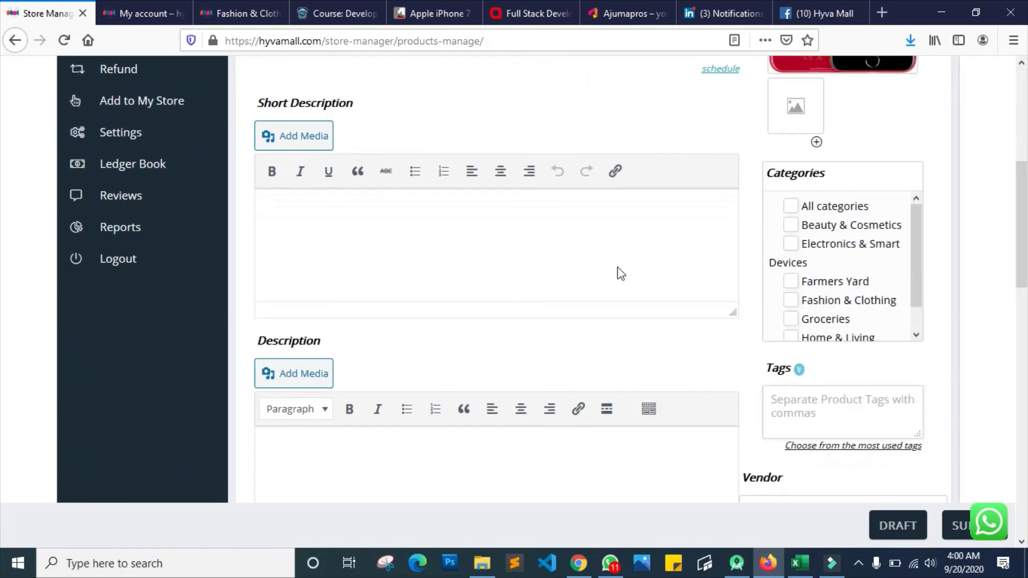
pyautogui.click(457, 221)
pyautogui.rightClick(457, 220)
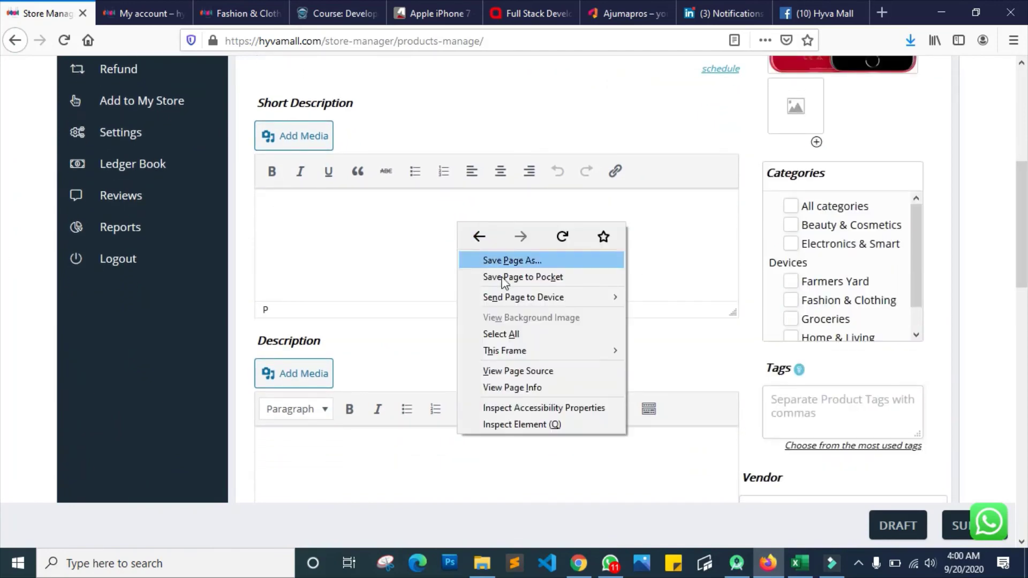
pyautogui.click(264, 216)
pyautogui.rightClick(264, 217)
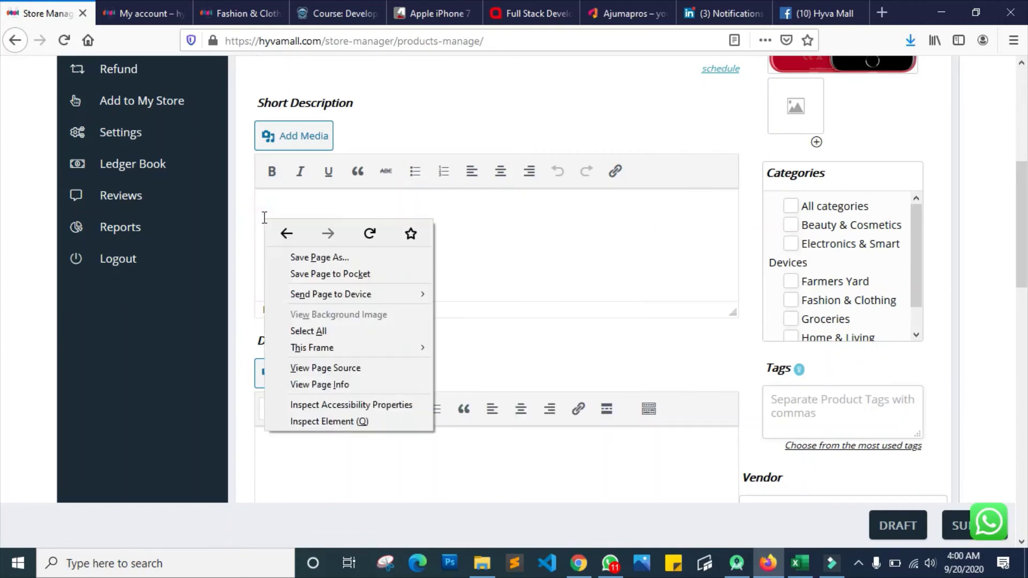
pyautogui.click(266, 215)
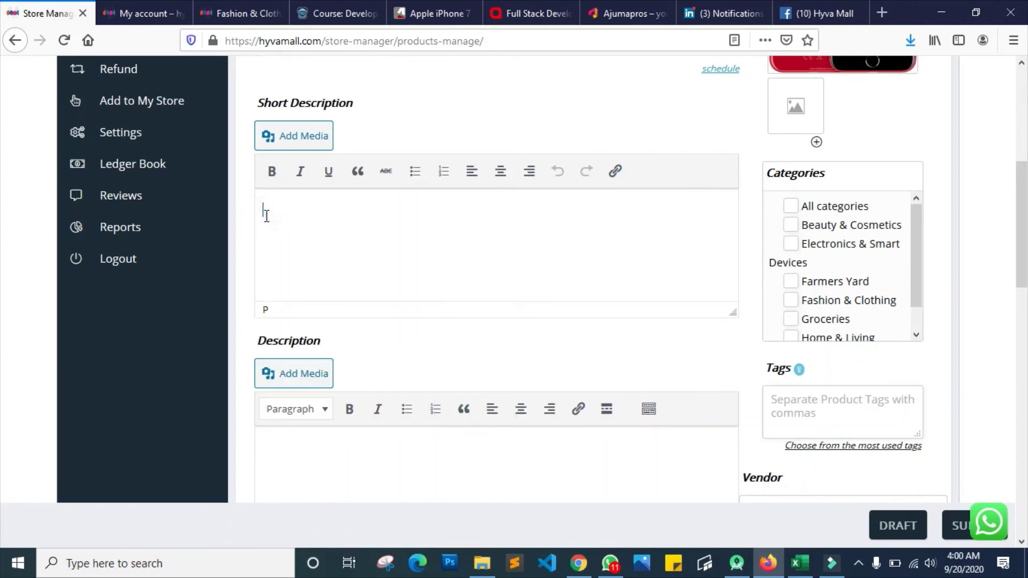
pyautogui.rightClick(266, 215)
pyautogui.click(304, 280)
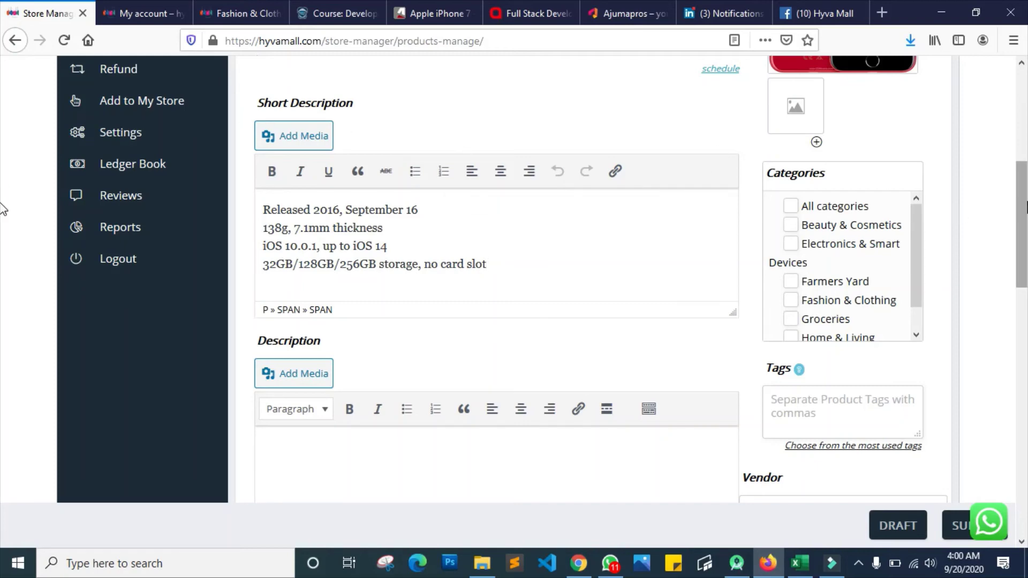
pyautogui.scroll(-3, 3, 249)
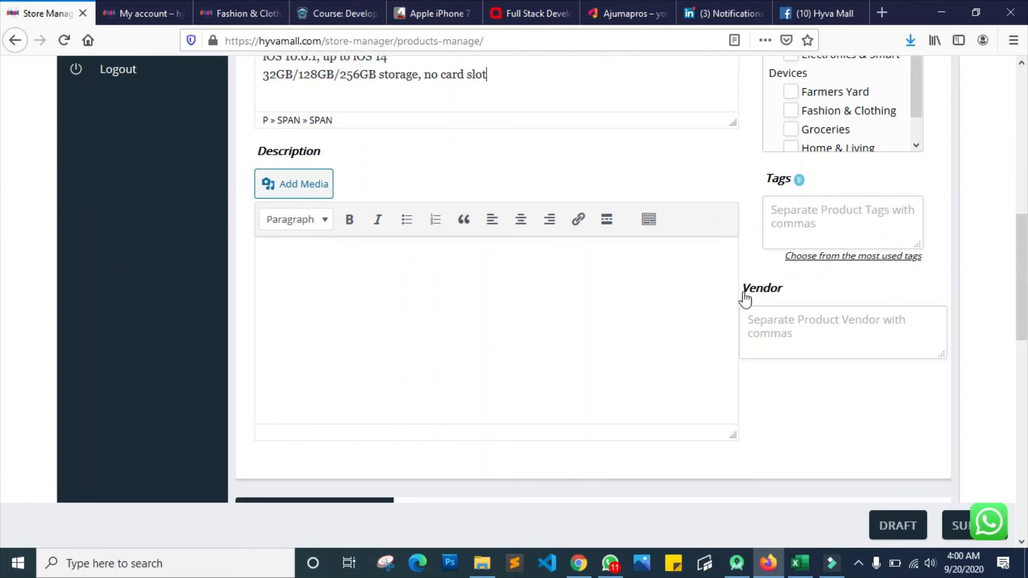
# Paste the same spec lines into Description and tick the All categories checkbox.
pyautogui.click(272, 251)
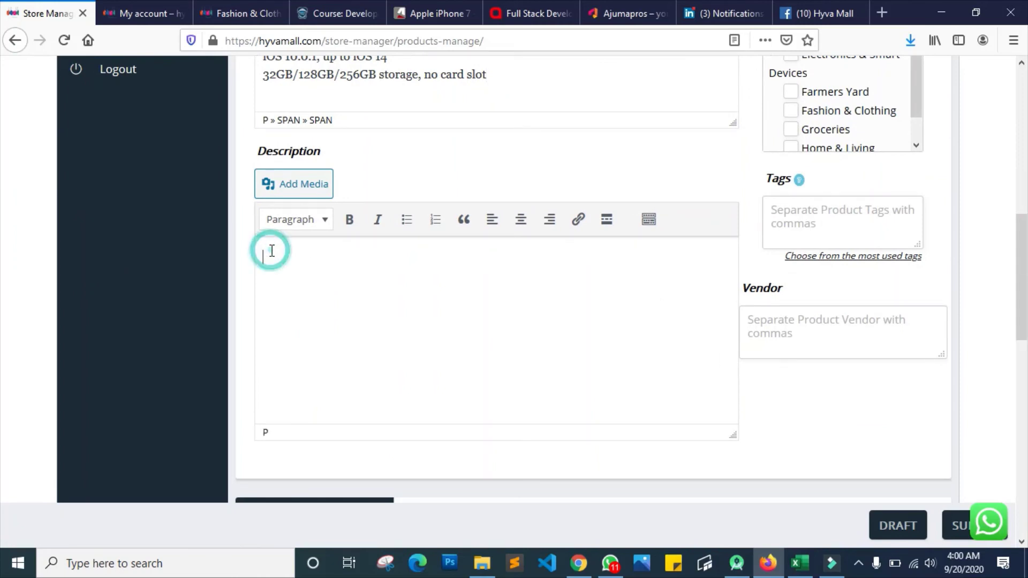
pyautogui.rightClick(272, 251)
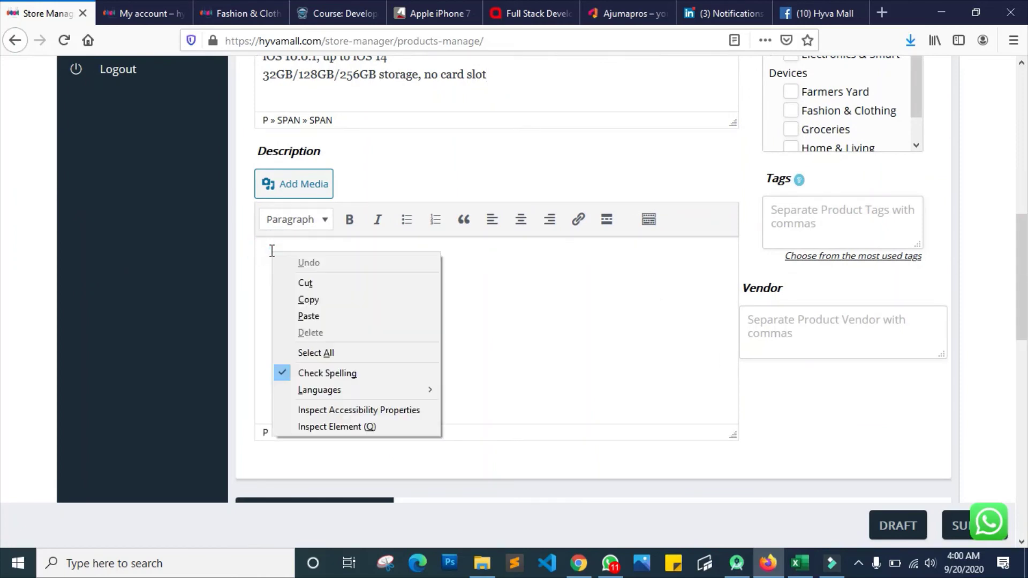
pyautogui.click(313, 316)
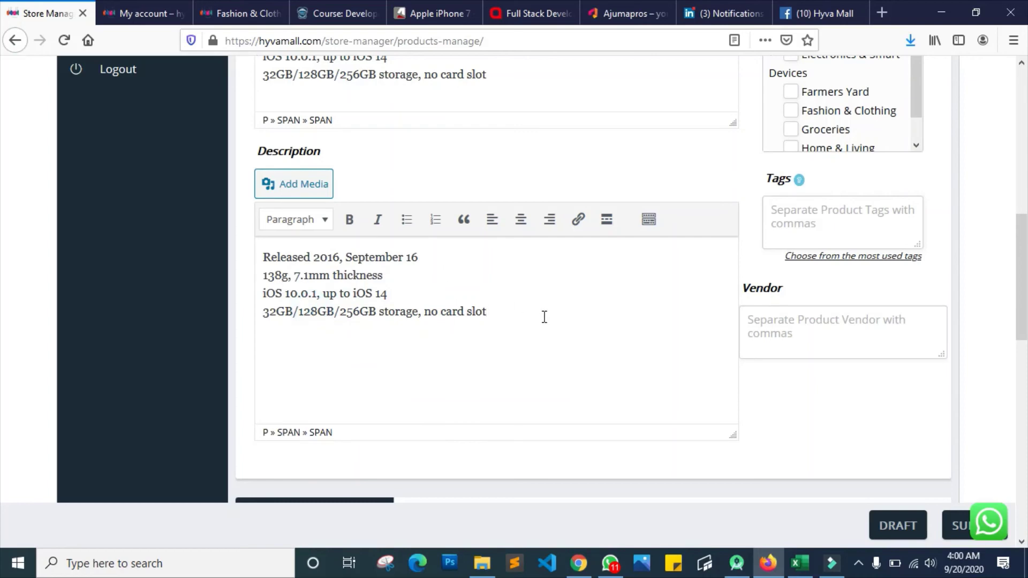
pyautogui.moveTo(1022, 256); pyautogui.dragTo(1023, 212)
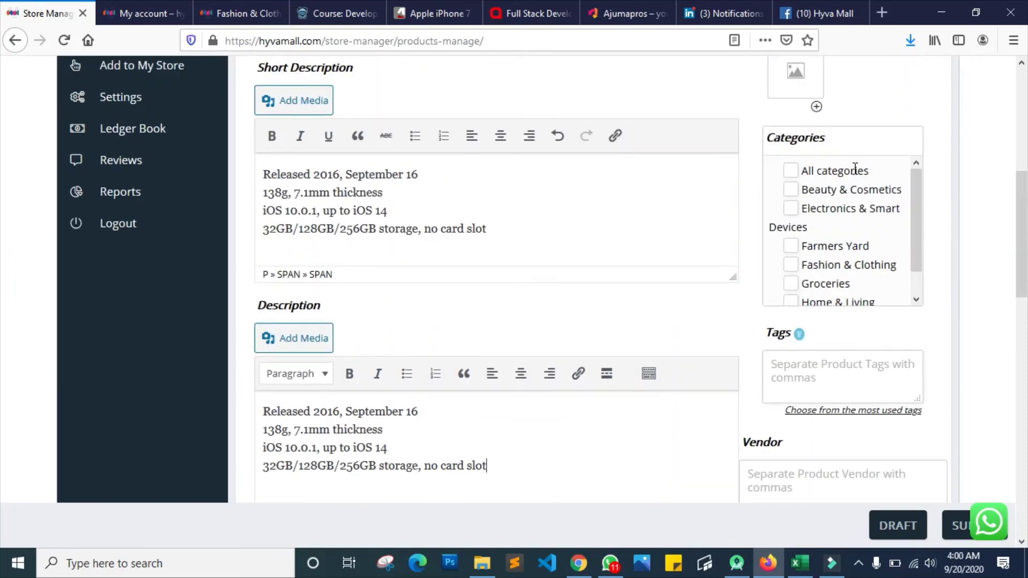
pyautogui.click(792, 172)
# Tick the Electronics & Smart Devices category for the iPhone SE product.
pyautogui.click(791, 210)
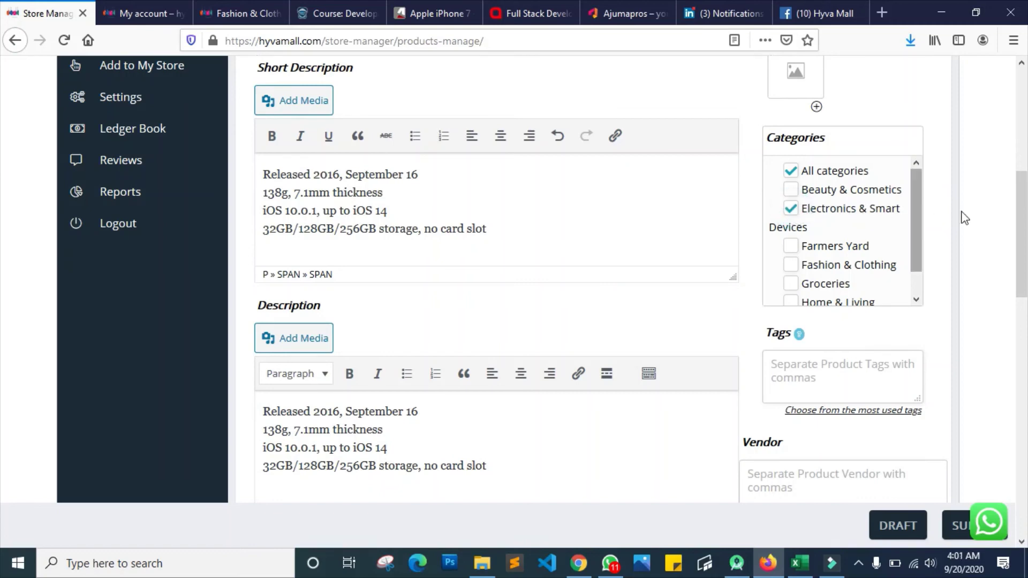
pyautogui.moveTo(1023, 223); pyautogui.dragTo(1024, 305)
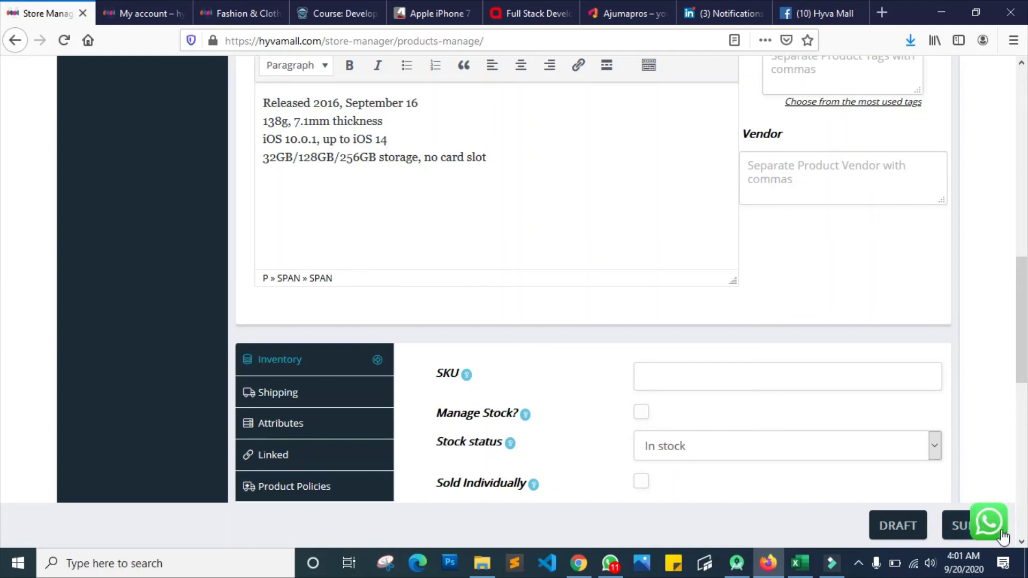
# Submit the iPhone SE product form to publish it.
pyautogui.click(957, 529)
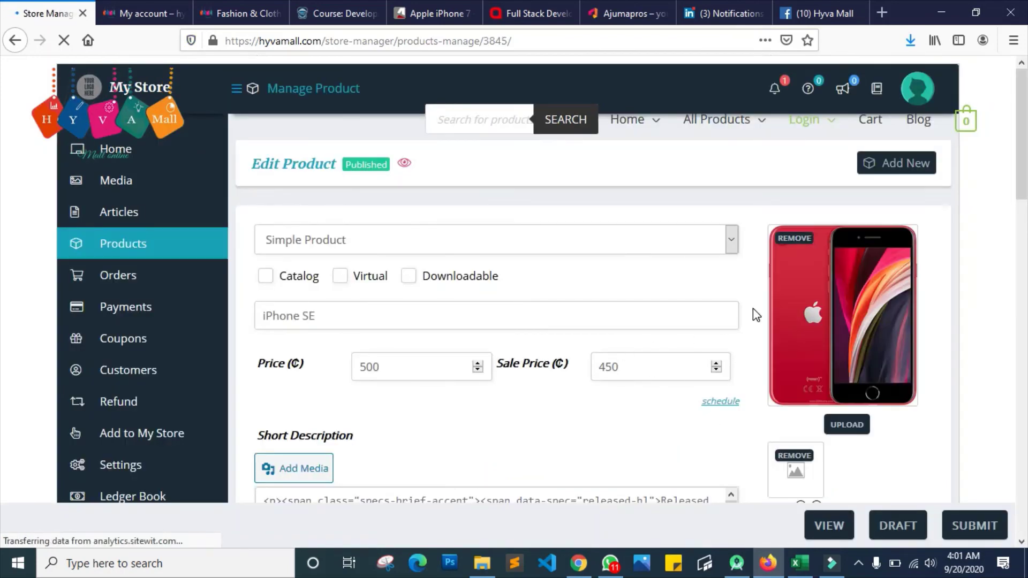
# View the live iPhone SE page, checking the ₵500 to ₵450 sale price and specs.
pyautogui.click(838, 534)
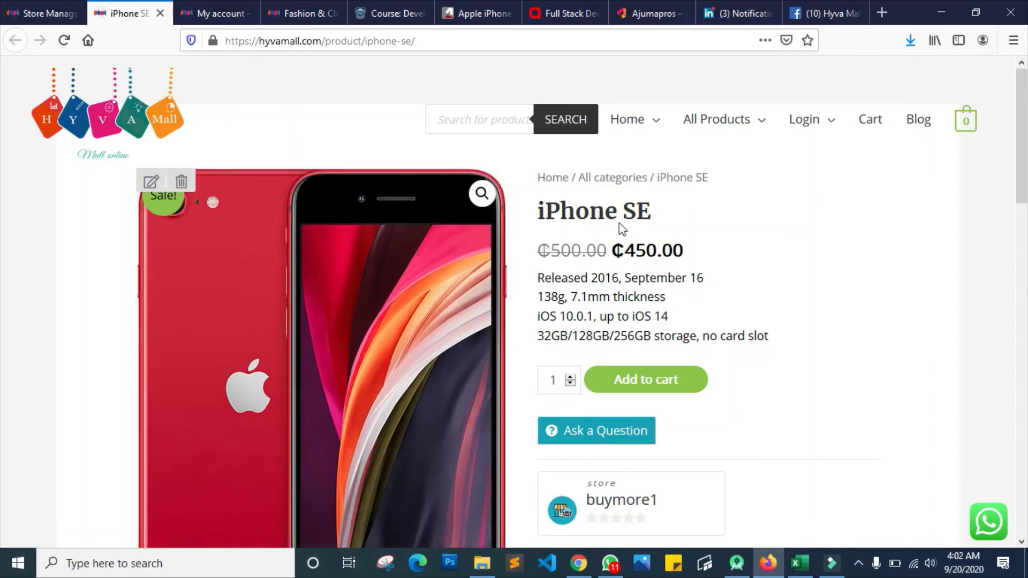
pyautogui.scroll(-3, 3, 161)
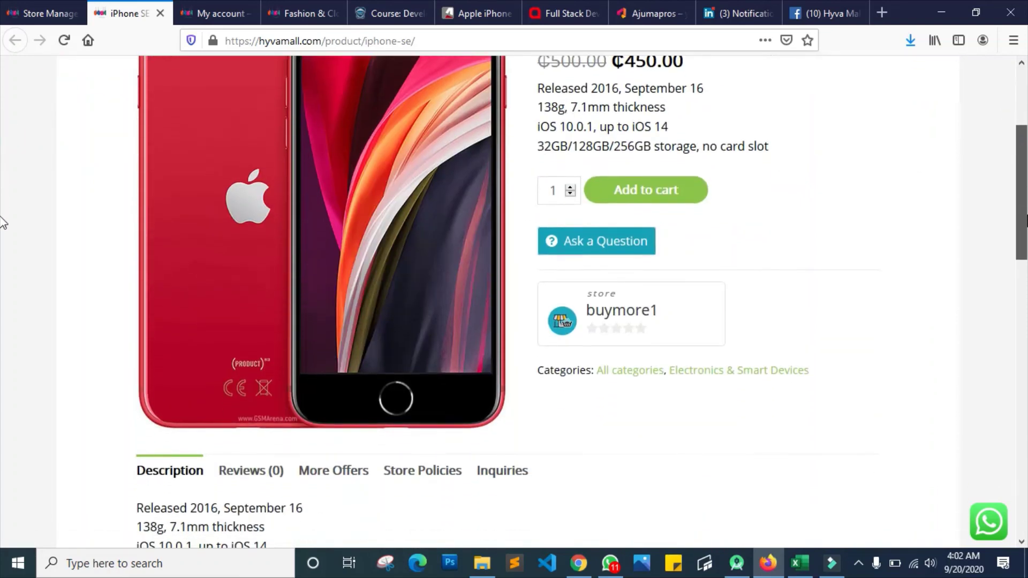
pyautogui.scroll(-4, 2, 222)
pyautogui.scroll(6, 996, 177)
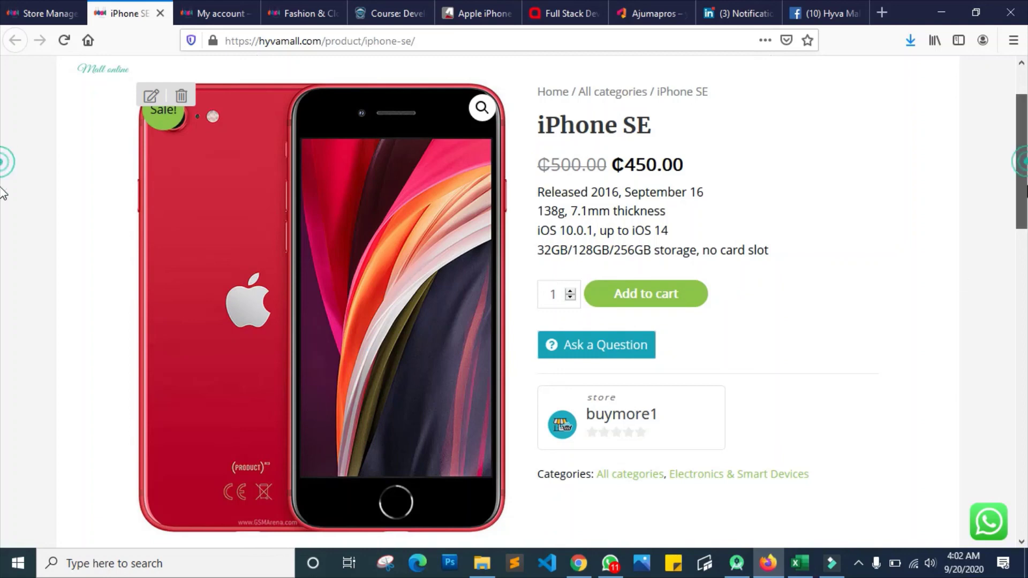
pyautogui.scroll(-3, 3, 223)
pyautogui.scroll(-2, 5, 246)
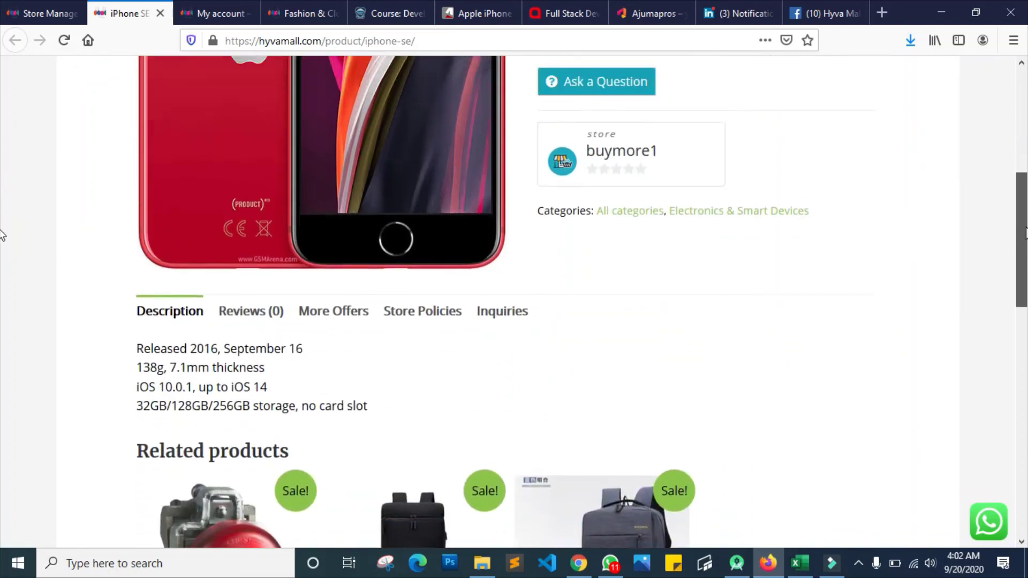
pyautogui.scroll(6, 5, 233)
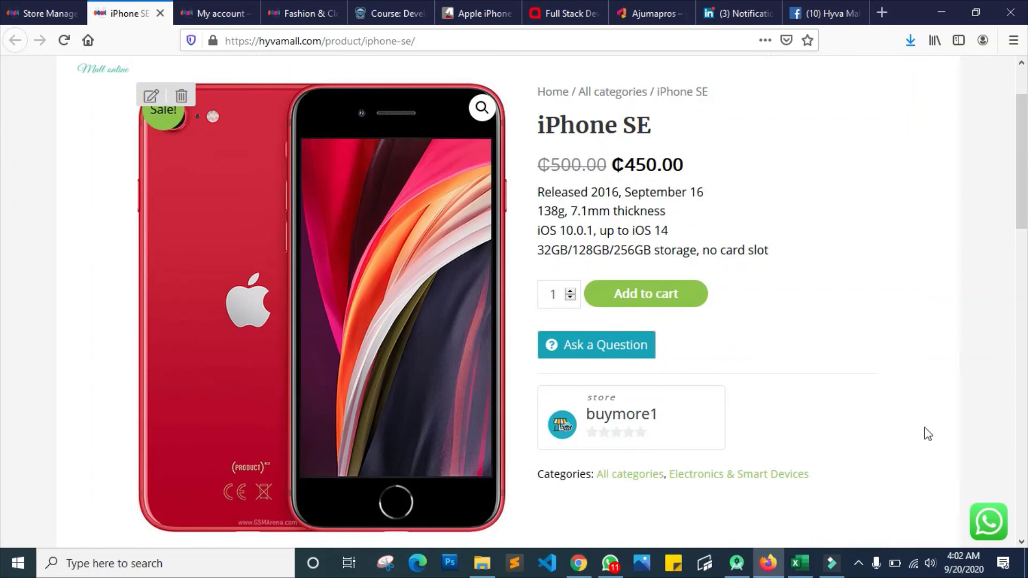
pyautogui.click(859, 564)
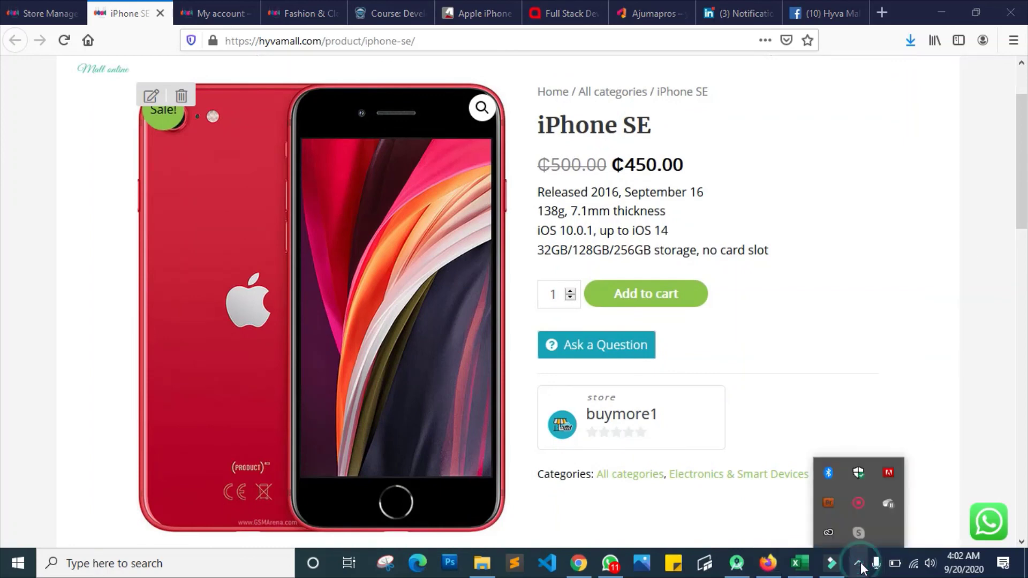